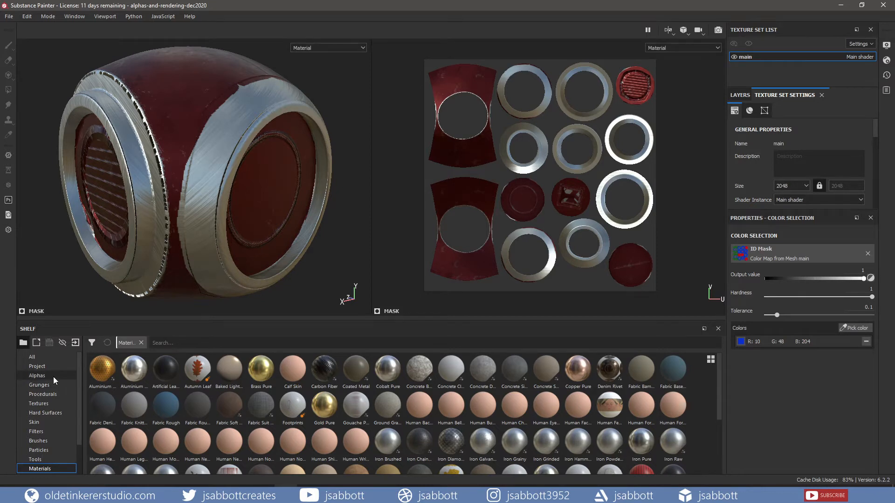
Import RT_Industr_006.psd as an alpha into the project 'alphas-and-rendering-dec2020'
{"action": "left_click", "coordinate": [53, 377]}
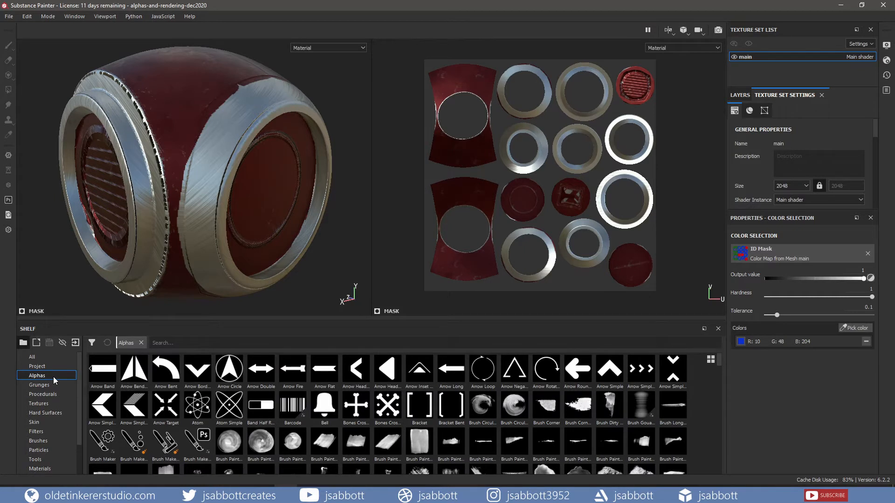
{"action": "left_click", "coordinate": [74, 342]}
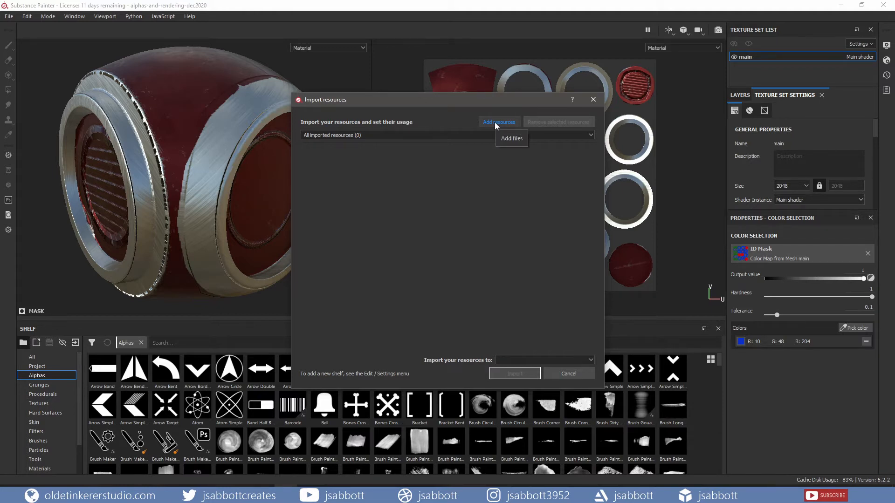
{"action": "left_click", "coordinate": [494, 122]}
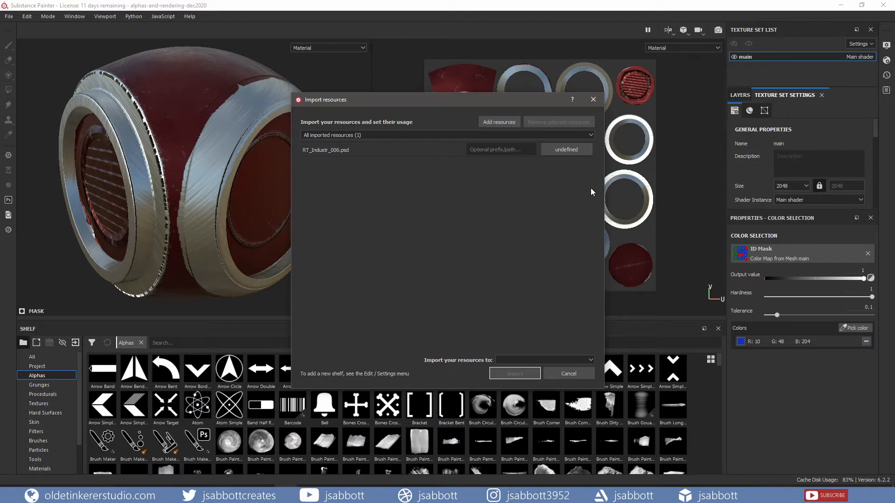
{"action": "left_click", "coordinate": [566, 149]}
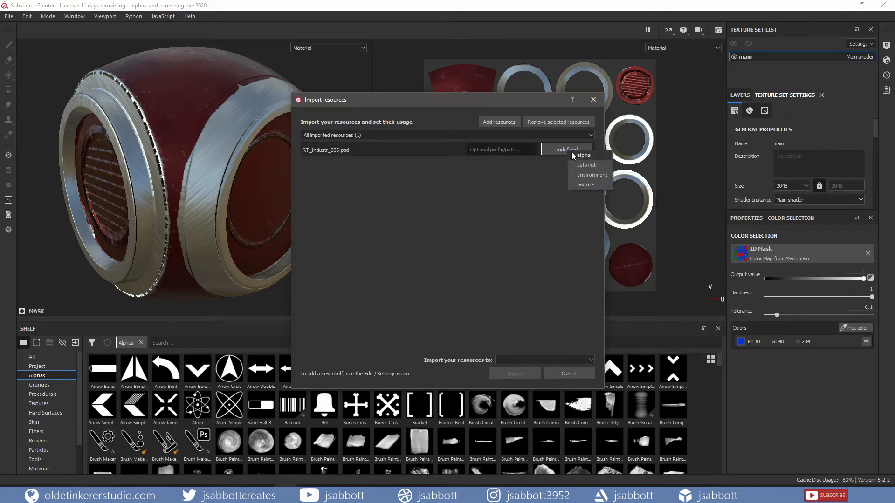
{"action": "left_click", "coordinate": [583, 155]}
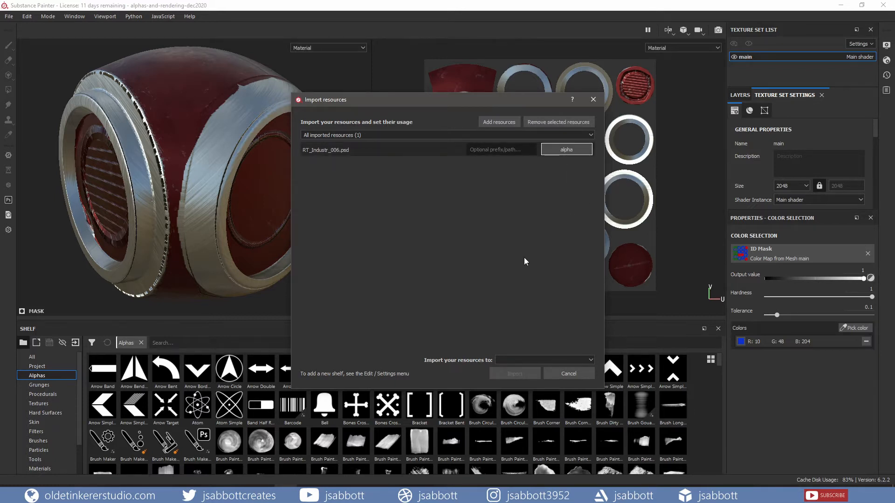
{"action": "left_click", "coordinate": [591, 361]}
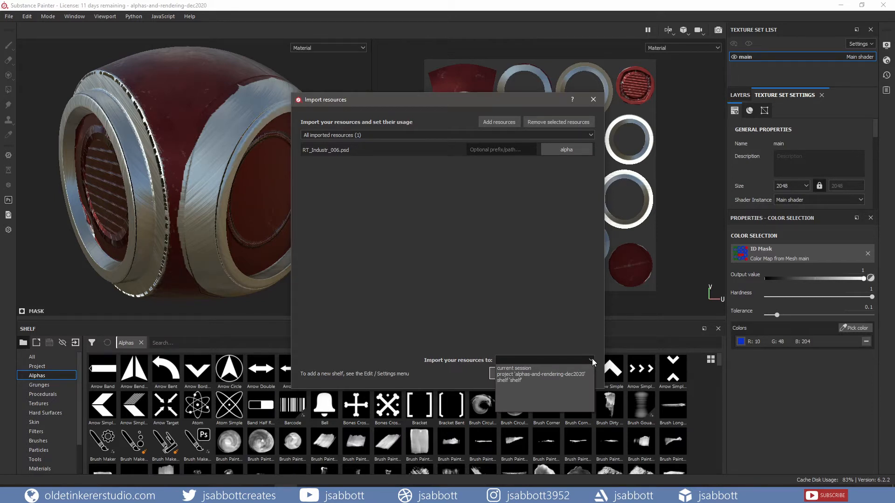
{"action": "left_click", "coordinate": [555, 374]}
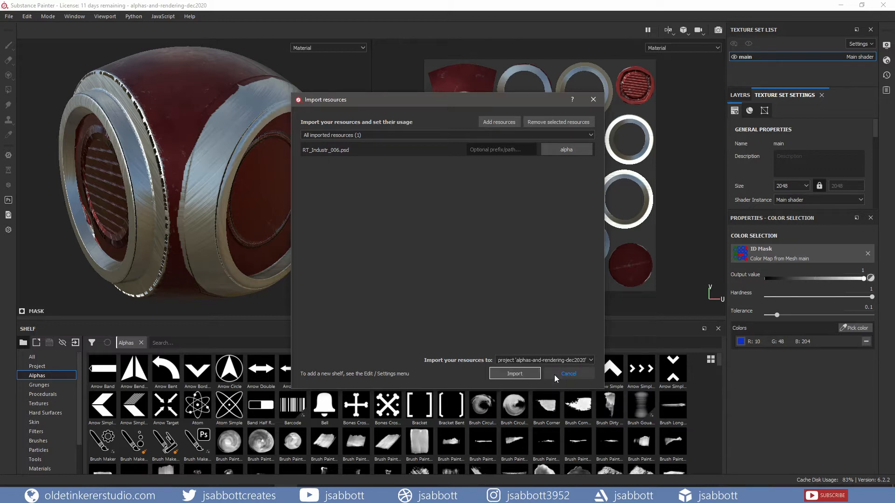
{"action": "left_click", "coordinate": [519, 373]}
Hide the Iron Brushed layer, Fill layer 1 and the base material layer beneath them
{"action": "left_click", "coordinate": [740, 95]}
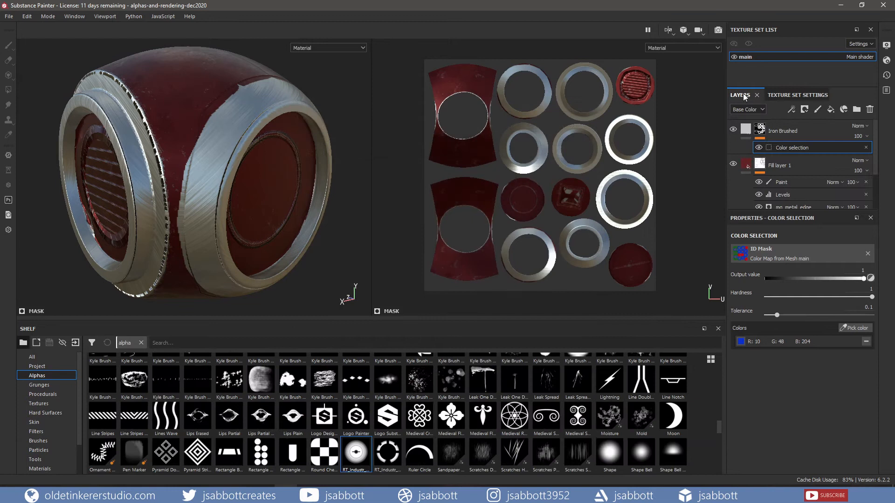
{"action": "left_click", "coordinate": [732, 130]}
{"action": "left_click", "coordinate": [733, 164]}
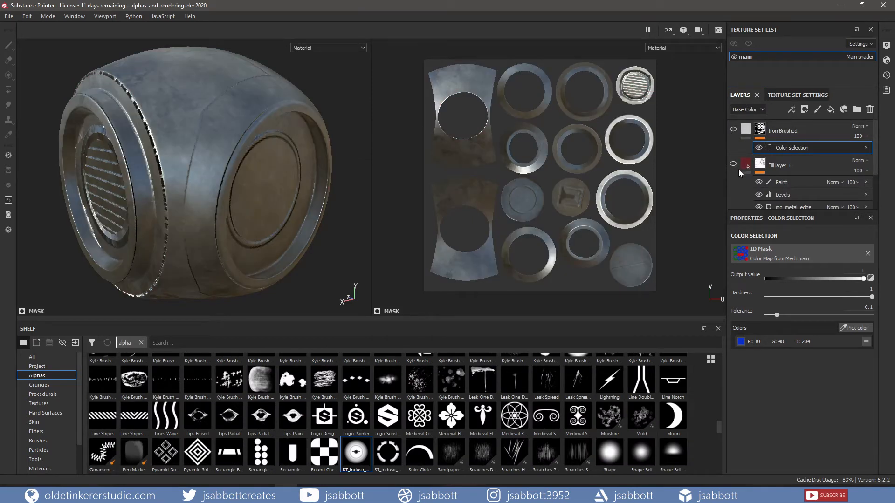
{"action": "scroll", "coordinate": [740, 171], "scroll_direction": "down", "scroll_amount": 3}
{"action": "left_click", "coordinate": [733, 170]}
{"action": "scroll", "coordinate": [752, 162], "scroll_direction": "up", "scroll_amount": 3}
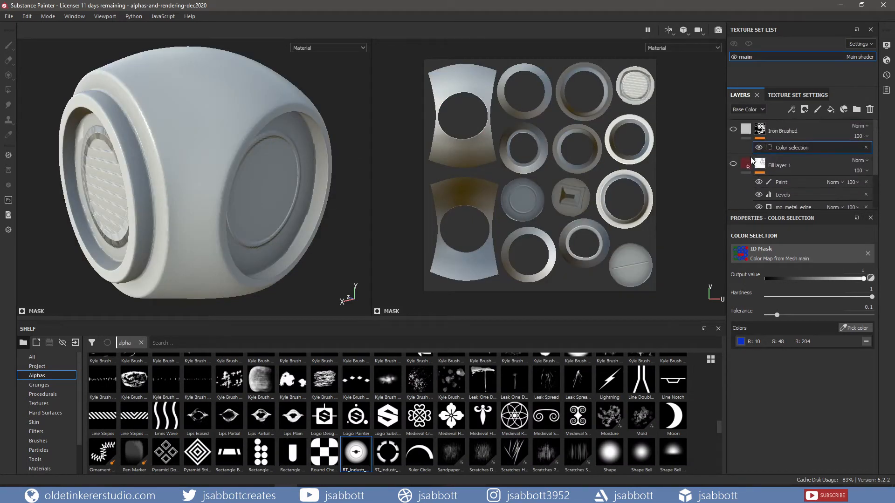
Add a fill layer above Iron Brushed and leave only its height channel active
{"action": "left_click", "coordinate": [804, 128]}
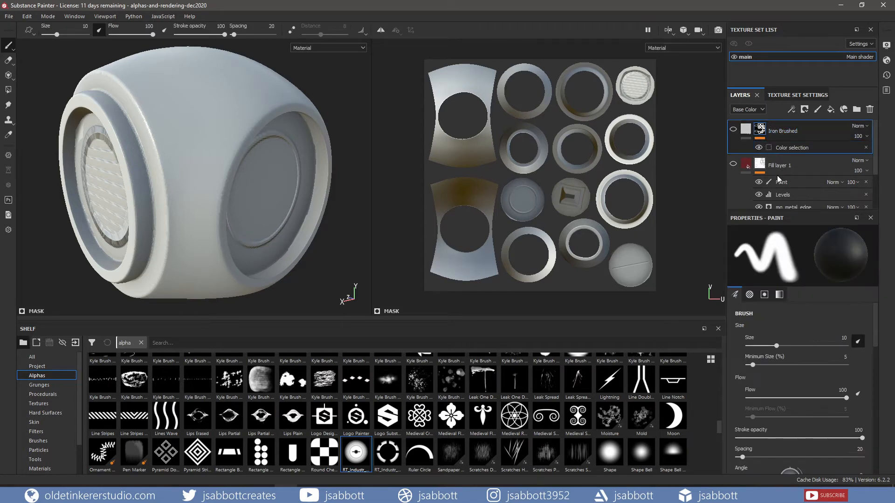
{"action": "left_click", "coordinate": [830, 111]}
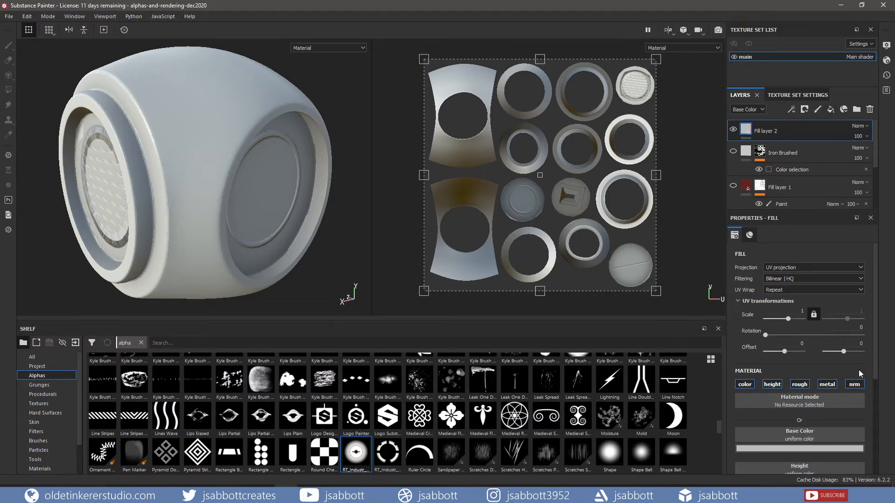
{"action": "left_click", "coordinate": [854, 385]}
{"action": "left_click", "coordinate": [826, 385]}
{"action": "left_click", "coordinate": [799, 384]}
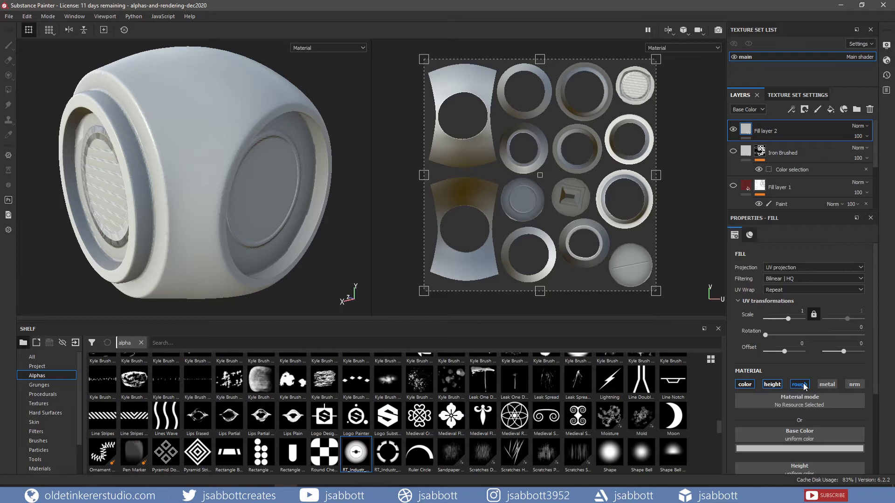
{"action": "left_click", "coordinate": [750, 387]}
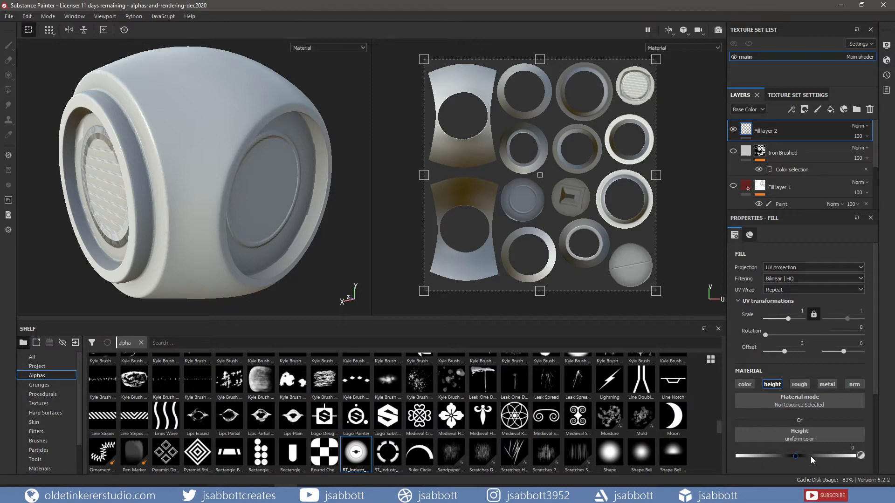
Set the new fill layer's height to about -0.4241 and give the layer a black mask
{"action": "left_click_drag", "start_coordinate": [795, 456], "coordinate": [770, 457]}
{"action": "right_click", "coordinate": [795, 127]}
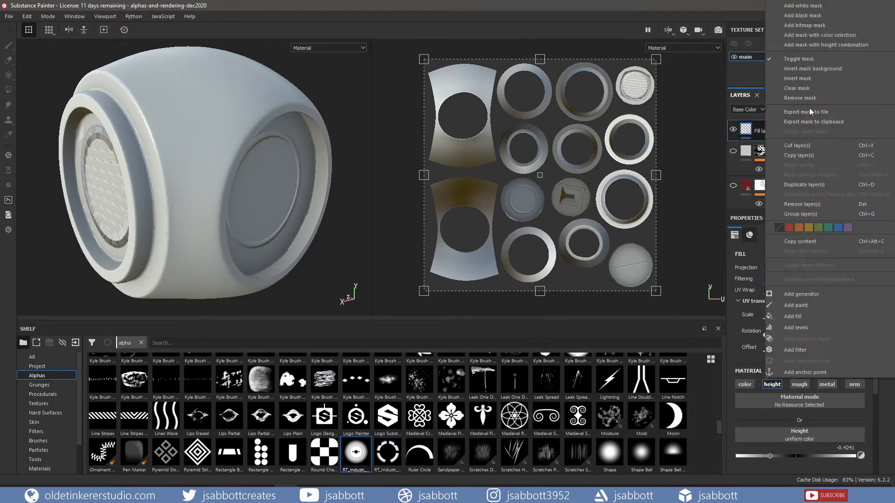
{"action": "left_click", "coordinate": [829, 16]}
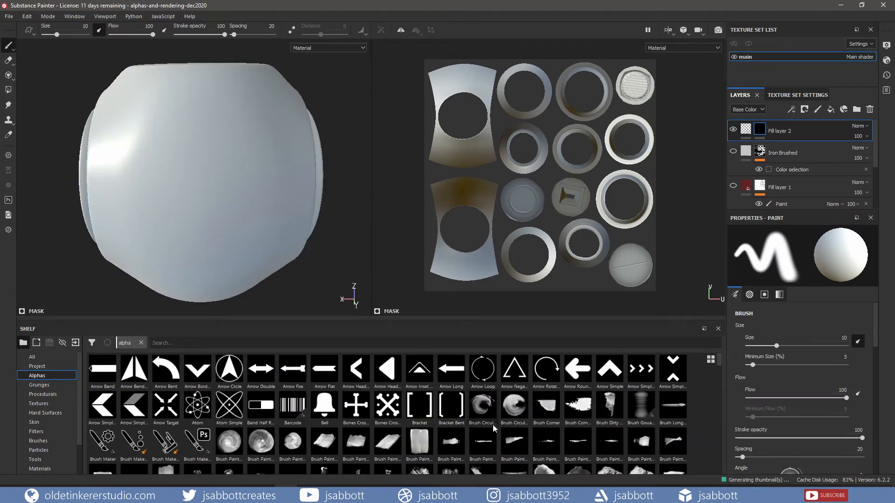
Stamp the Bracket alpha into the fill layer's mask at the centre of the plain curved face, with a brush size of about 33.85
{"action": "left_click", "coordinate": [421, 404]}
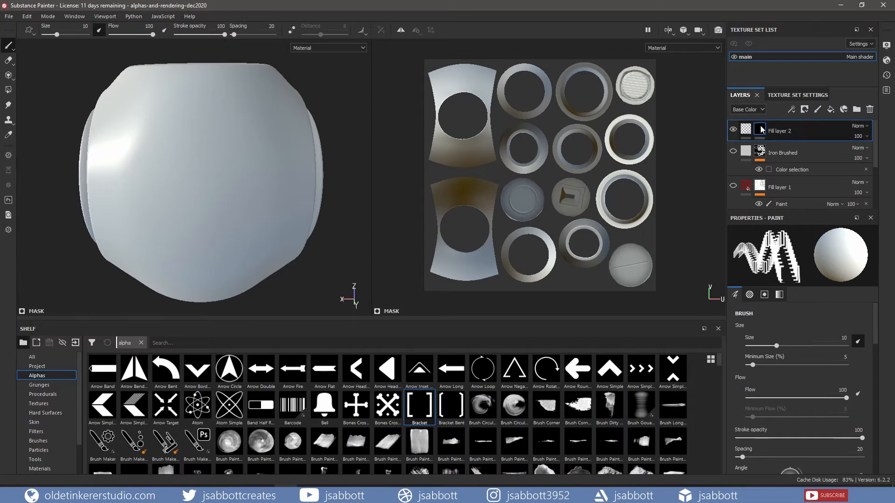
{"action": "mouse_move", "coordinate": [761, 130]}
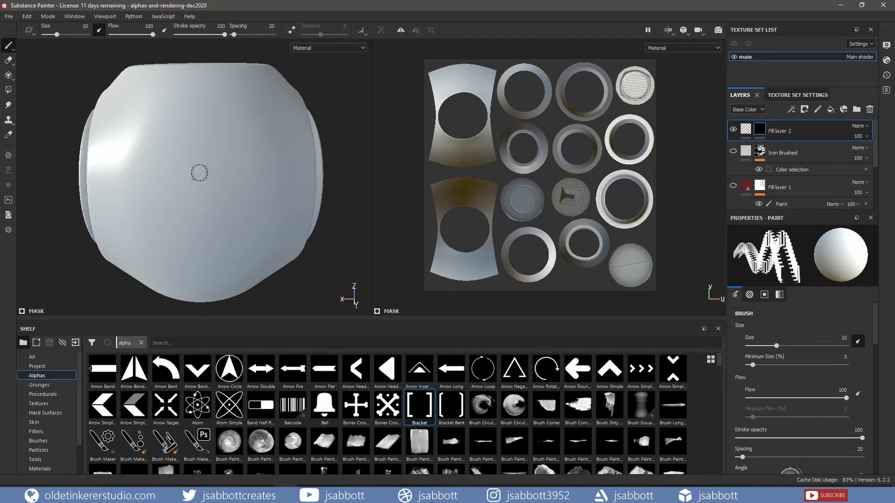
{"action": "key", "text": "ctrl"}
{"action": "right_click_drag", "start_coordinate": [199, 173], "coordinate": [212, 173], "text": "ctrl"}
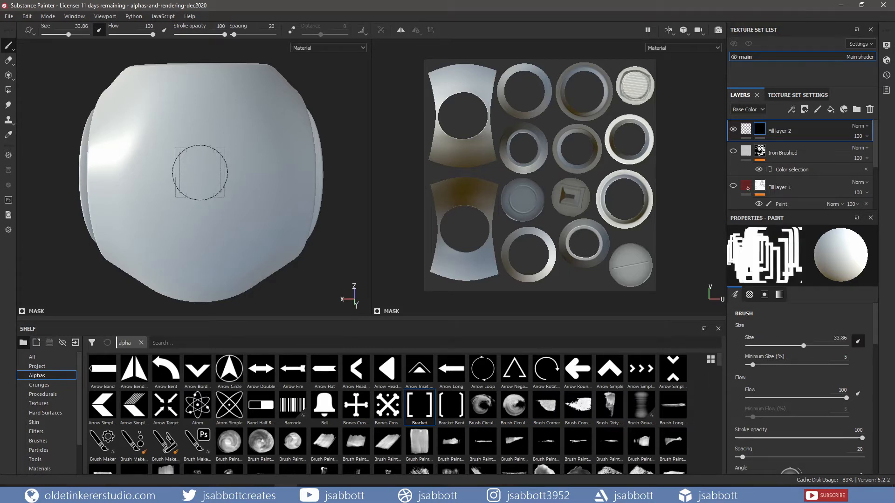
{"action": "key", "text": "ctrl"}
{"action": "mouse_move", "coordinate": [200, 173]}
{"action": "left_mouse_down", "text": "ctrl"}
{"action": "mouse_move", "coordinate": [190, 172]}
{"action": "mouse_move", "coordinate": [209, 173]}
{"action": "left_mouse_up", "text": "ctrl"}
{"action": "mouse_move", "coordinate": [200, 173]}
{"action": "left_mouse_down", "text": "ctrl"}
{"action": "mouse_move", "coordinate": [199, 183]}
{"action": "mouse_move", "coordinate": [200, 173]}
{"action": "left_mouse_up", "text": "ctrl"}
{"action": "left_click", "coordinate": [200, 172]}
Turn on Mirror X symmetry and stamp the Arrow Circle alpha beside the bracket so it mirrors across the body
{"action": "left_click_drag", "start_coordinate": [200, 173], "coordinate": [197, 157], "text": "alt"}
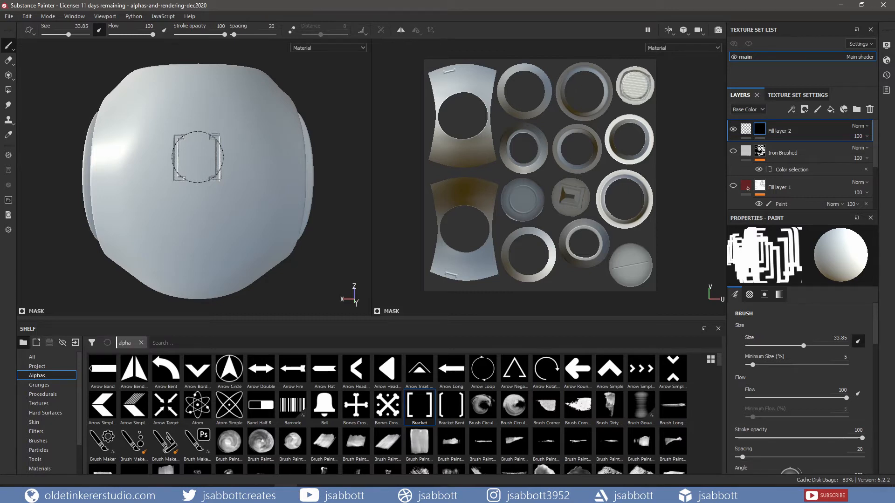
{"action": "left_click", "coordinate": [401, 29]}
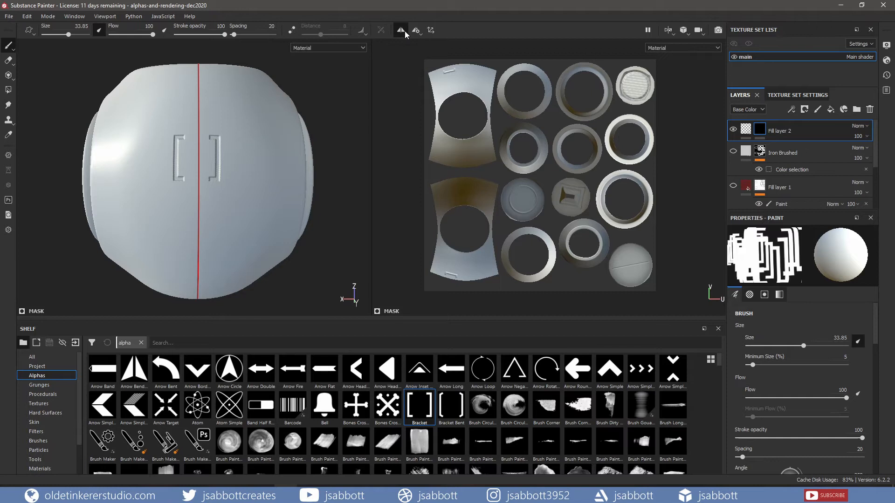
{"action": "left_click", "coordinate": [415, 30]}
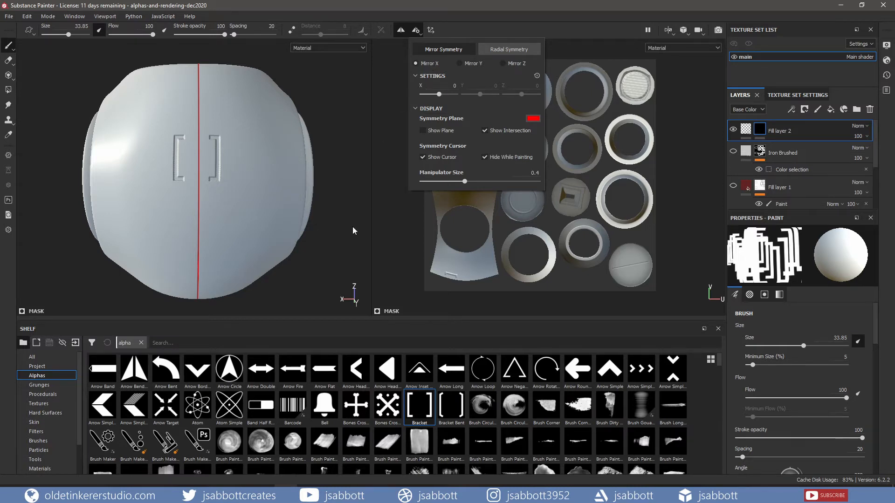
{"action": "left_click", "coordinate": [226, 371]}
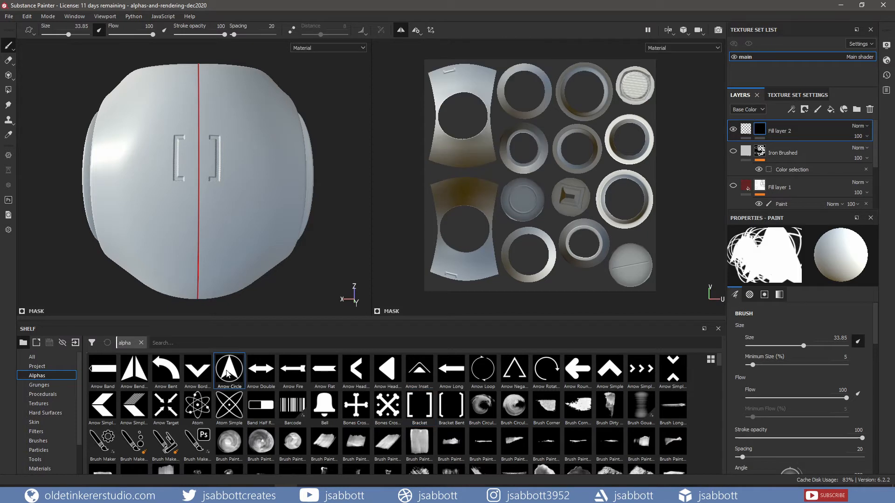
{"action": "left_click", "coordinate": [280, 169]}
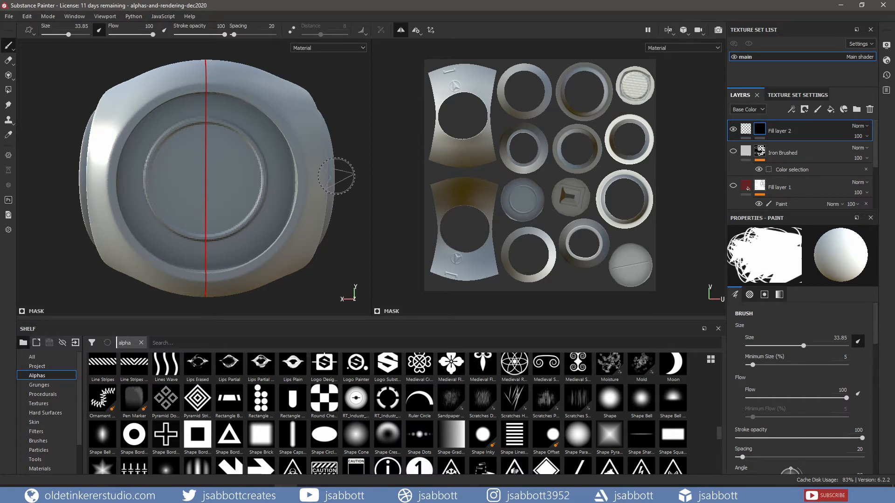
Stamp the RT_Industr_006 alpha around the rim of the large round recess, using radial symmetry about Z with an increased count and brush size 4
{"action": "mouse_move", "coordinate": [359, 403]}
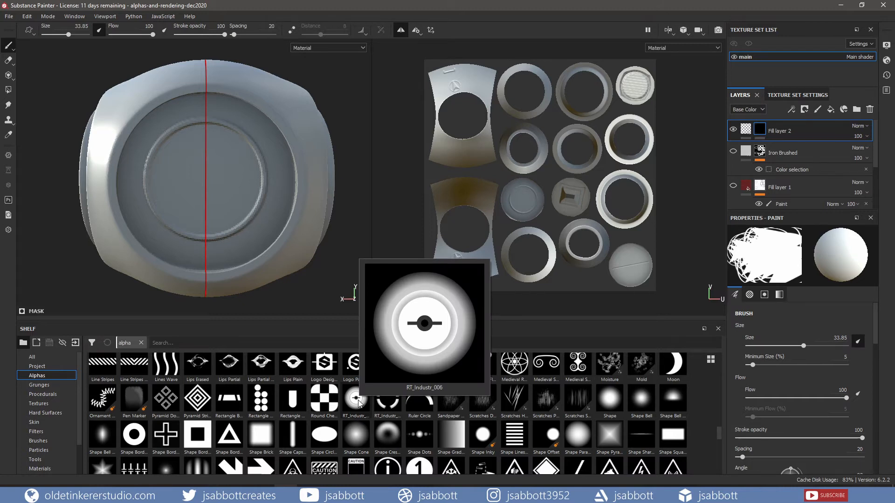
{"action": "left_click", "coordinate": [358, 403]}
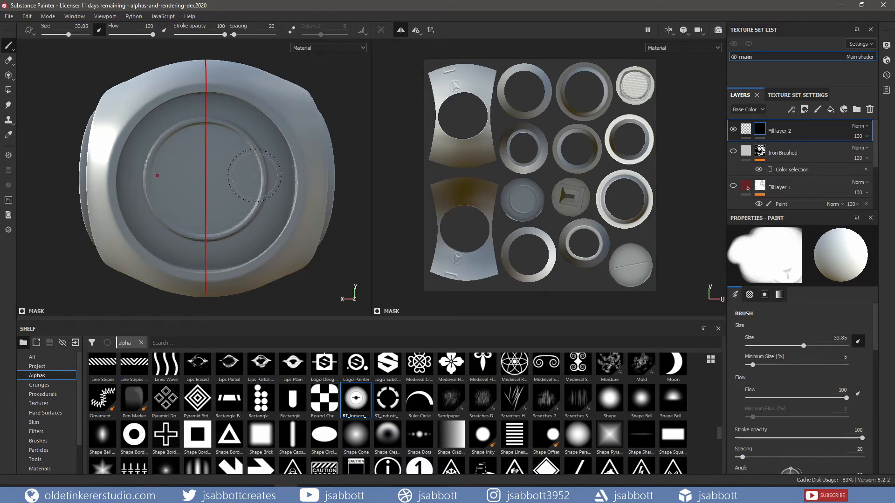
{"action": "left_click", "coordinate": [400, 31]}
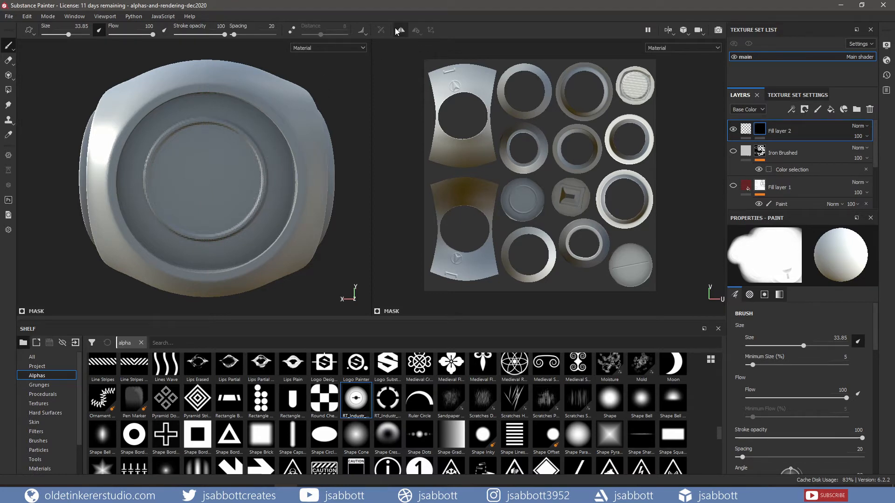
{"action": "left_click", "coordinate": [399, 31]}
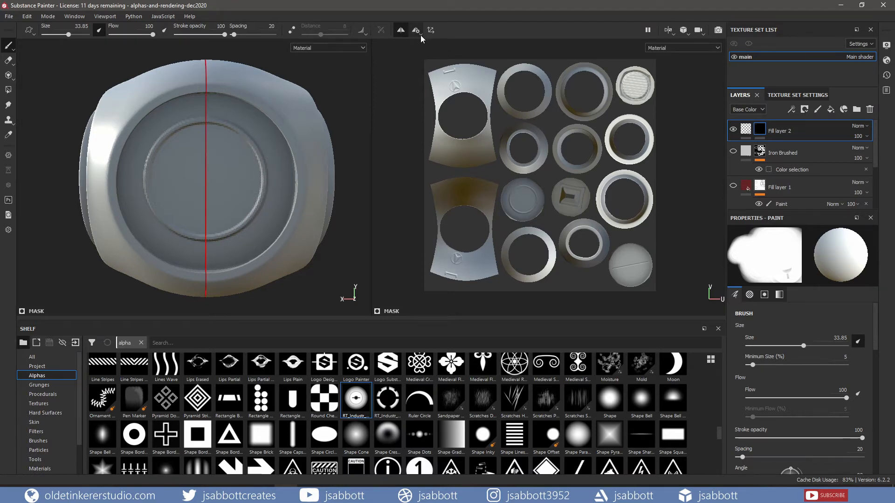
{"action": "left_click", "coordinate": [420, 34]}
{"action": "left_click", "coordinate": [510, 50]}
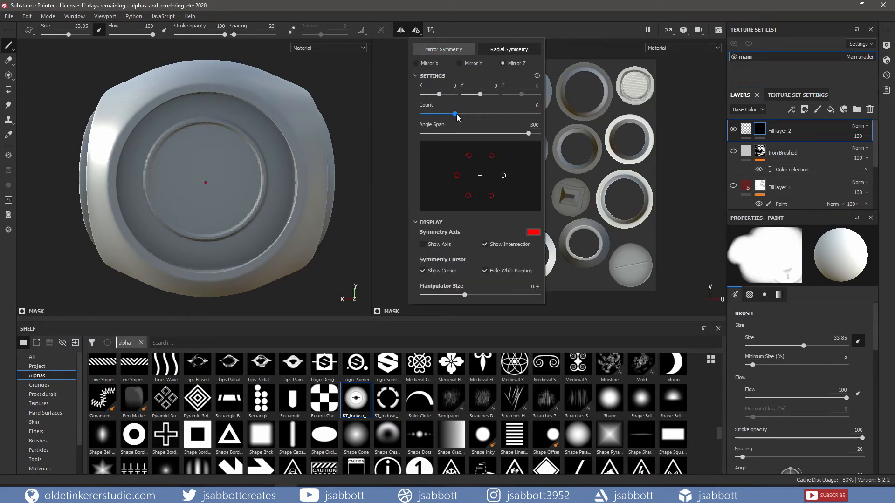
{"action": "left_click_drag", "start_coordinate": [455, 114], "coordinate": [488, 114]}
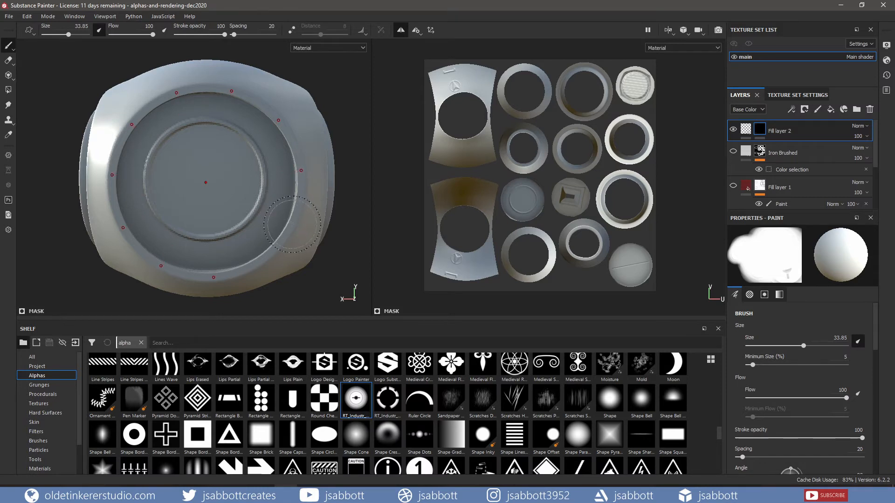
{"action": "right_click_drag", "start_coordinate": [292, 224], "coordinate": [238, 224], "text": "ctrl"}
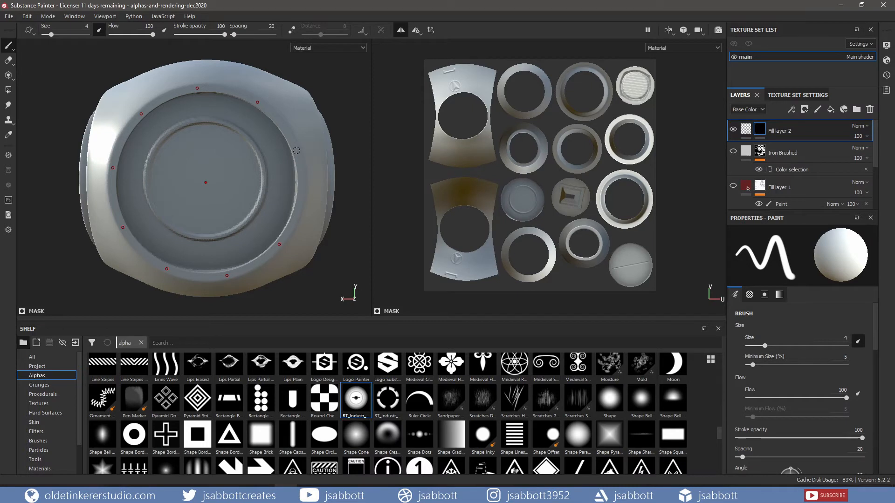
{"action": "left_click", "coordinate": [297, 151]}
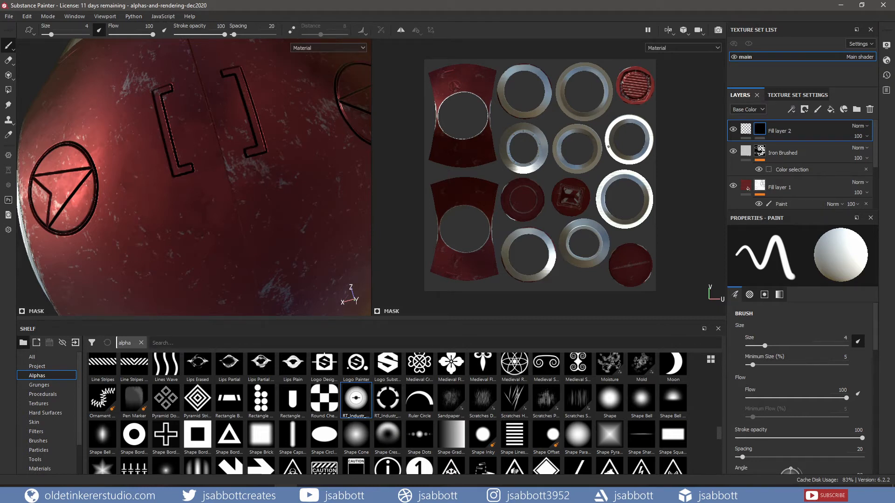
Bake the World space normal, ID, Ambient occlusion, Curvature, Position and Thickness mesh maps at 2048 for the main texture set
{"action": "left_click", "coordinate": [794, 96]}
{"action": "scroll", "coordinate": [834, 139], "scroll_direction": "down", "scroll_amount": 3}
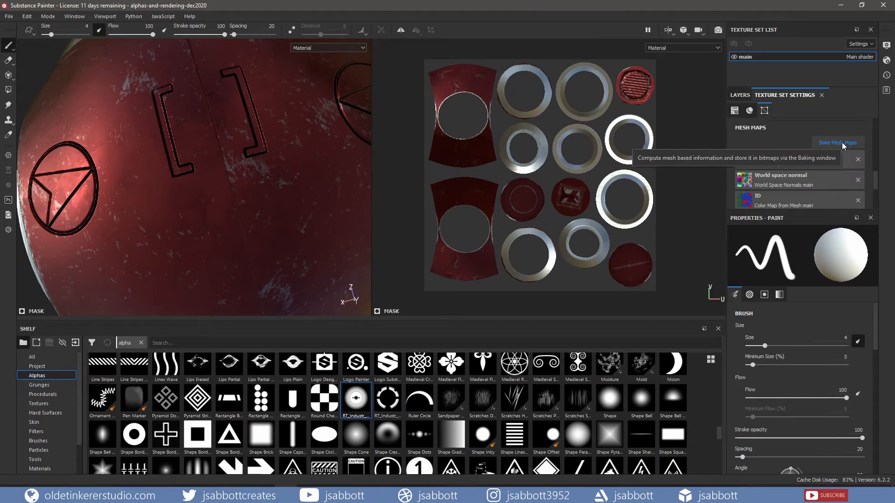
{"action": "left_click", "coordinate": [841, 143]}
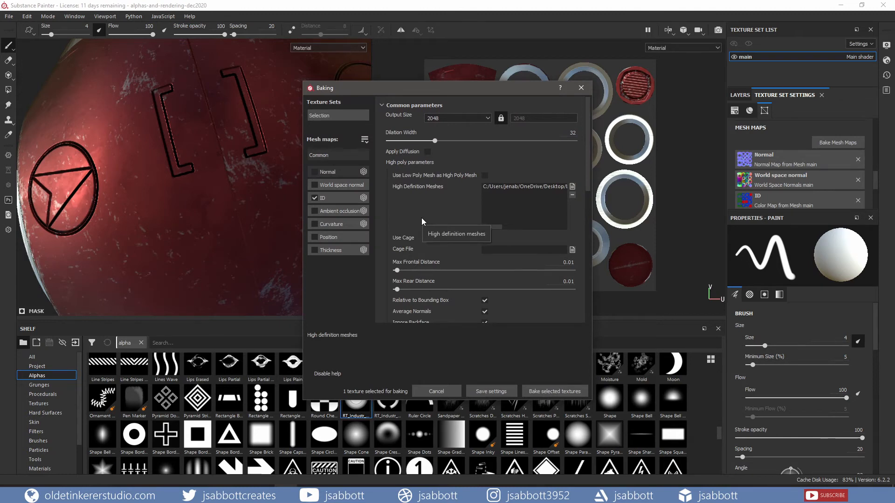
{"action": "left_click", "coordinate": [313, 184]}
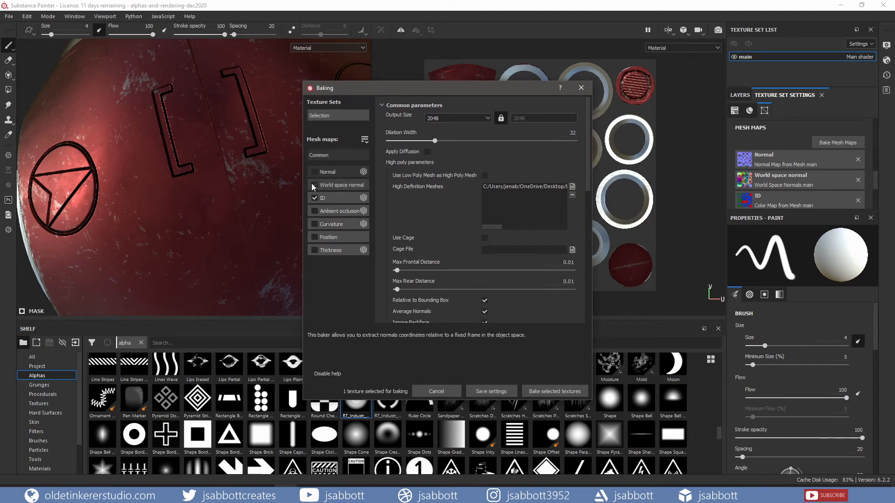
{"action": "left_click", "coordinate": [315, 211]}
{"action": "left_click", "coordinate": [314, 224]}
{"action": "left_click", "coordinate": [315, 237]}
{"action": "left_click", "coordinate": [315, 250]}
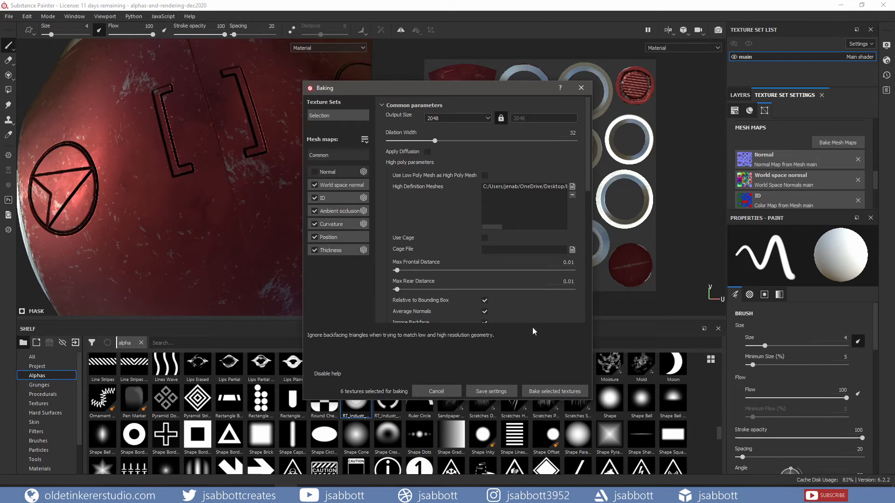
{"action": "left_click", "coordinate": [556, 391]}
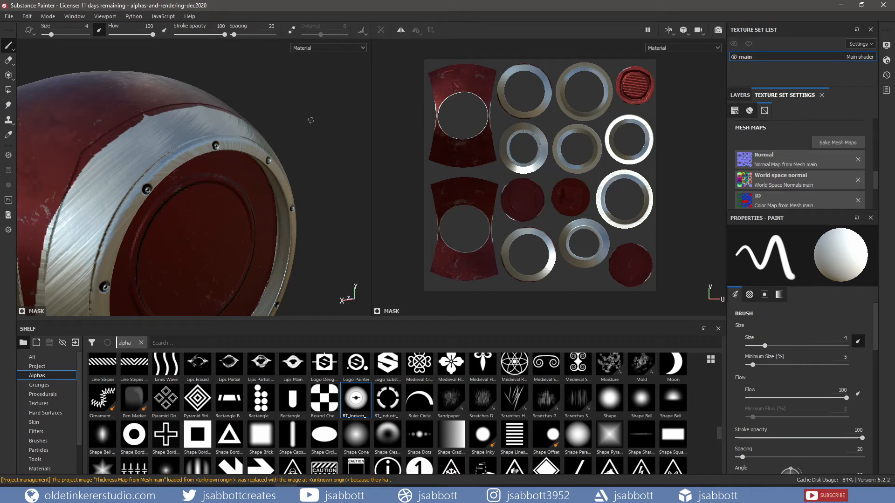
Review the general texture export parameters, such as output template, file type and size, without exporting anything
{"action": "left_click", "coordinate": [8, 17]}
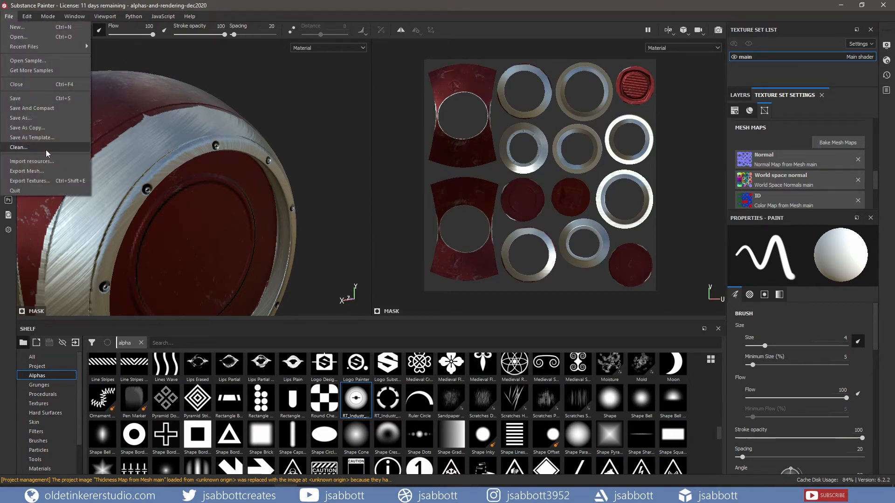
{"action": "left_click", "coordinate": [45, 181]}
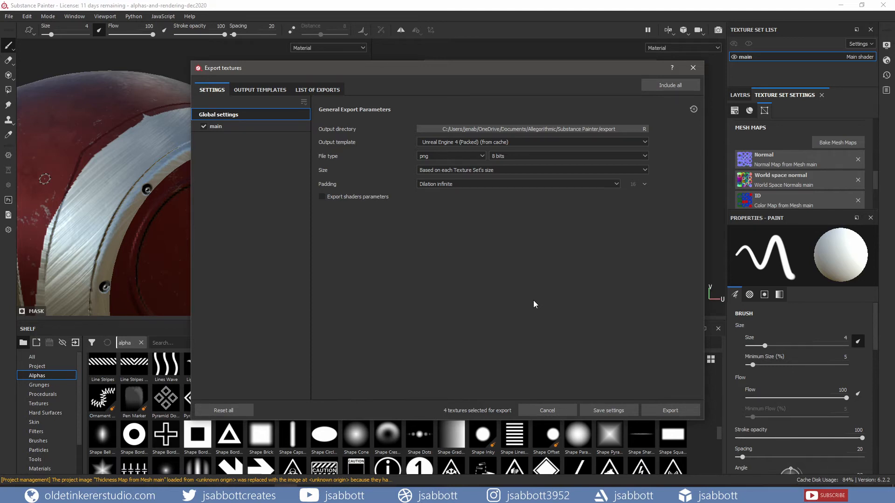
{"action": "key", "text": "Escape"}
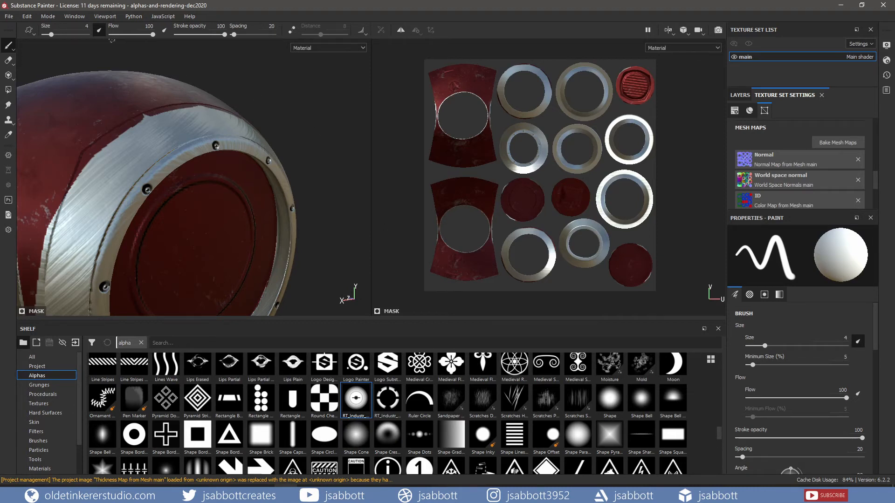
Preview the model in Iray rendering mode and return to painting mode
{"action": "left_click", "coordinate": [48, 16]}
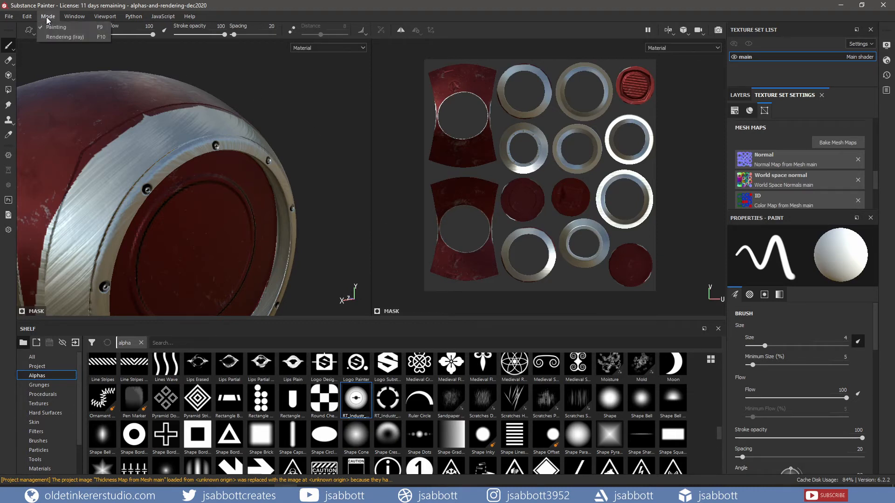
{"action": "left_click", "coordinate": [72, 38]}
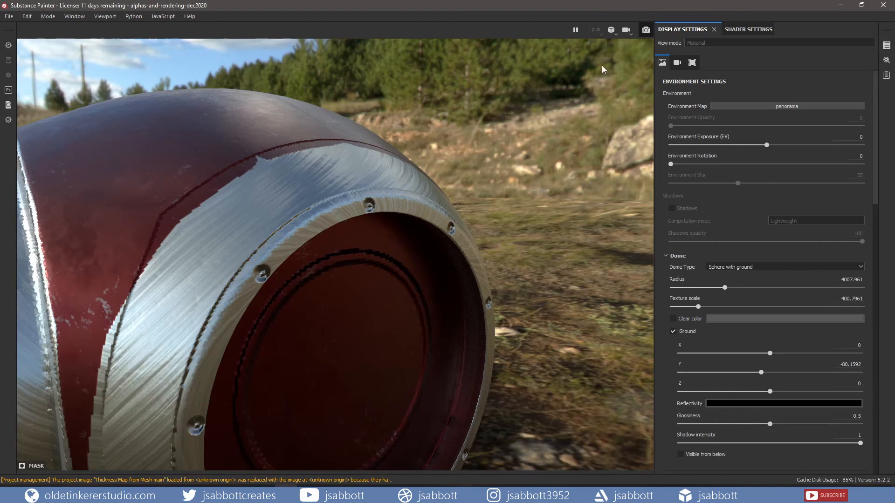
{"action": "left_click", "coordinate": [645, 30]}
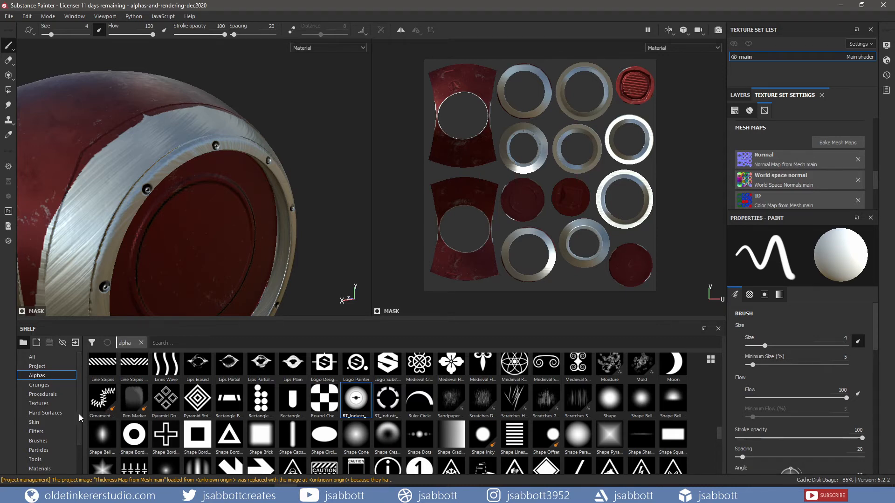
Import kloppenheim_02_2k.hdr as an environment into project 'alphas-and-rendering-dec2020' and use it as the environment map in Iray rendering
{"action": "scroll", "coordinate": [77, 420], "scroll_direction": "down", "scroll_amount": 3}
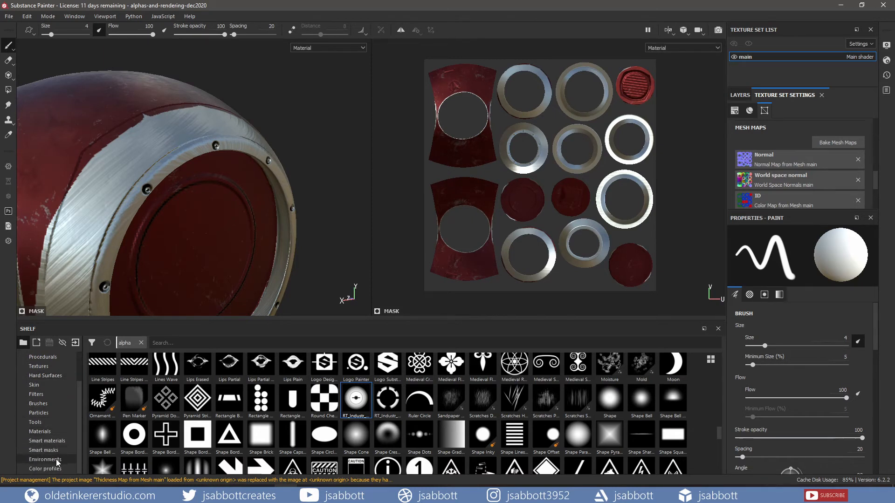
{"action": "left_click", "coordinate": [57, 460]}
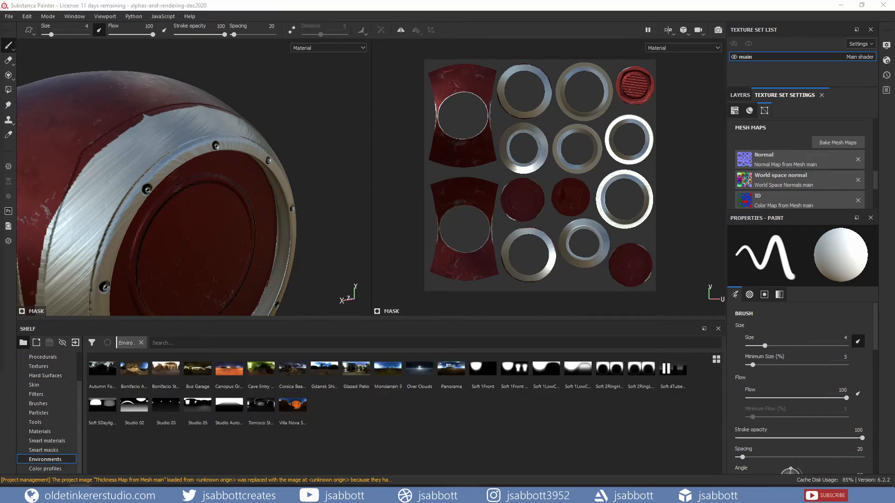
{"action": "left_click_drag", "start_coordinate": [0, 242], "coordinate": [386, 442]}
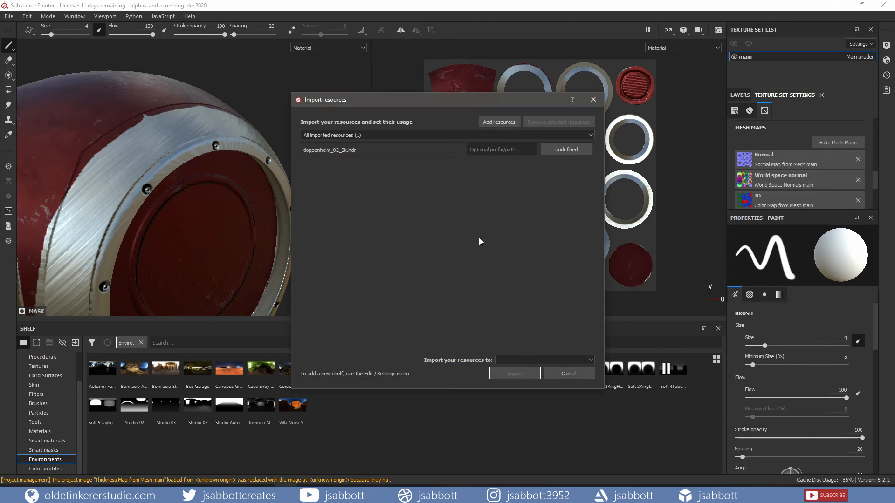
{"action": "left_click", "coordinate": [562, 149]}
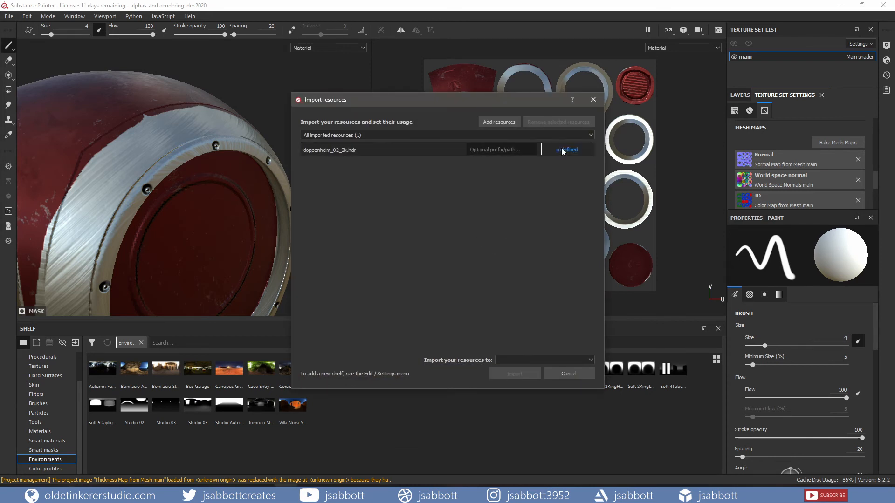
{"action": "left_click", "coordinate": [562, 149]}
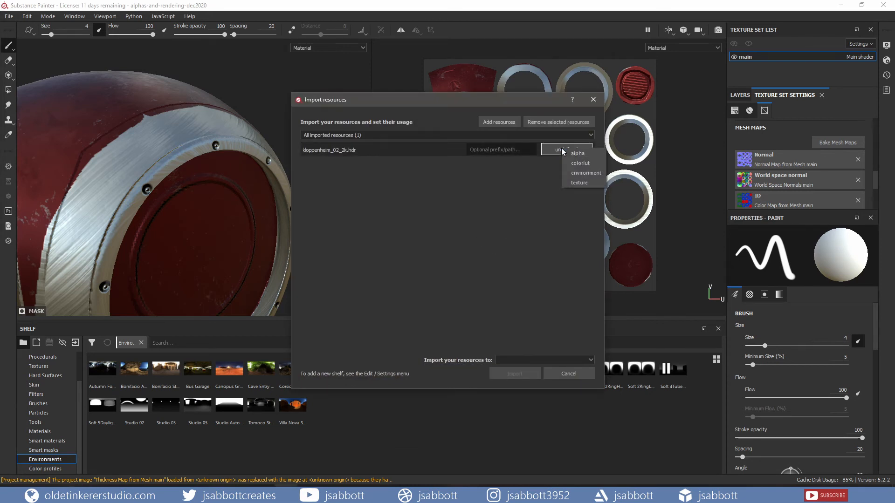
{"action": "left_click", "coordinate": [586, 172]}
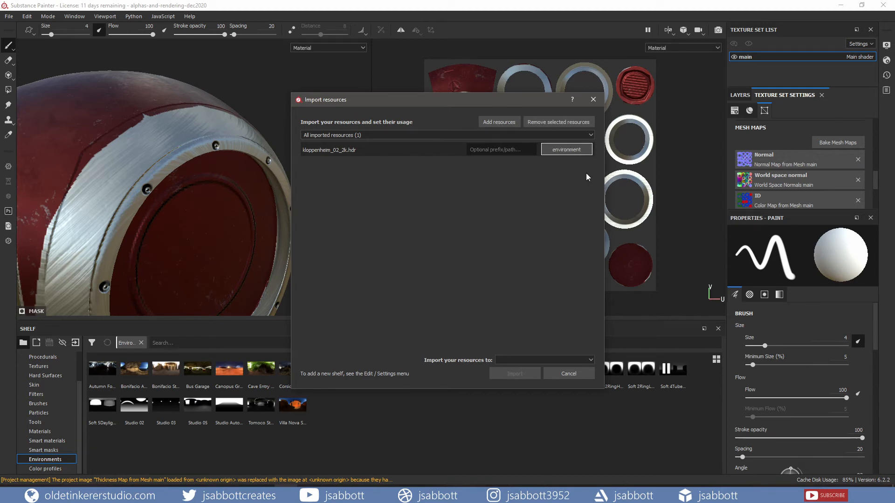
{"action": "left_click", "coordinate": [567, 359]}
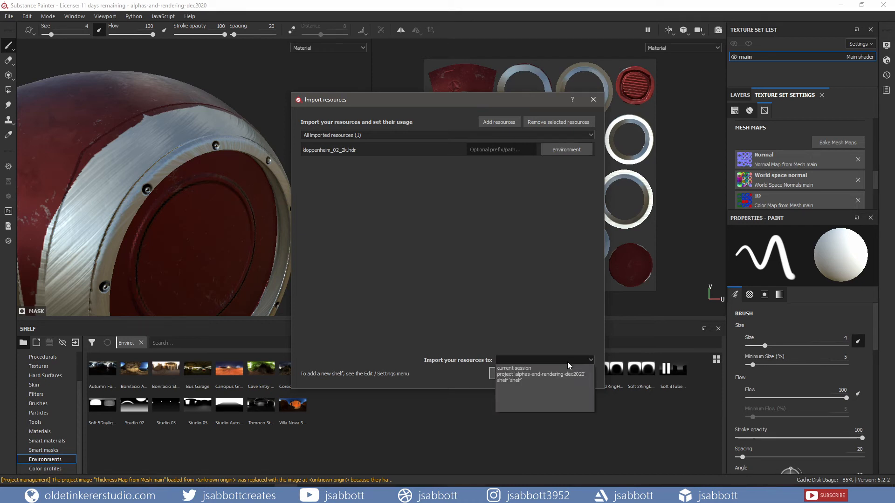
{"action": "left_click", "coordinate": [553, 374]}
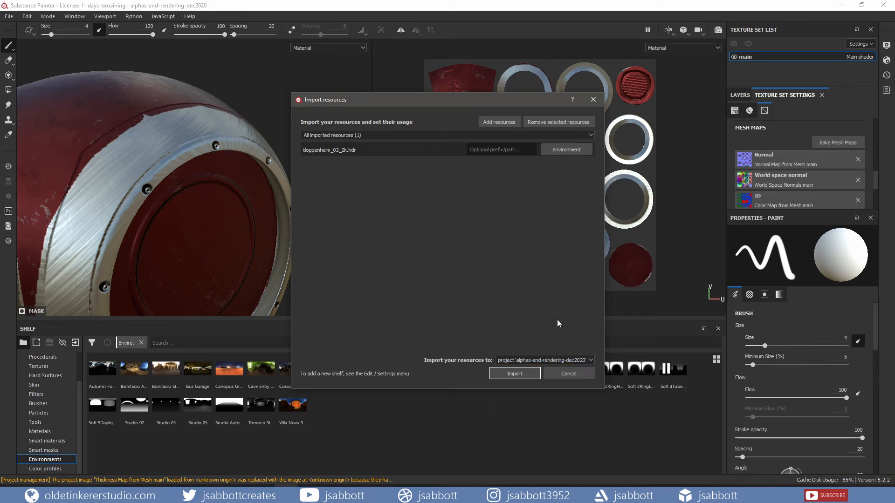
{"action": "left_click", "coordinate": [507, 373]}
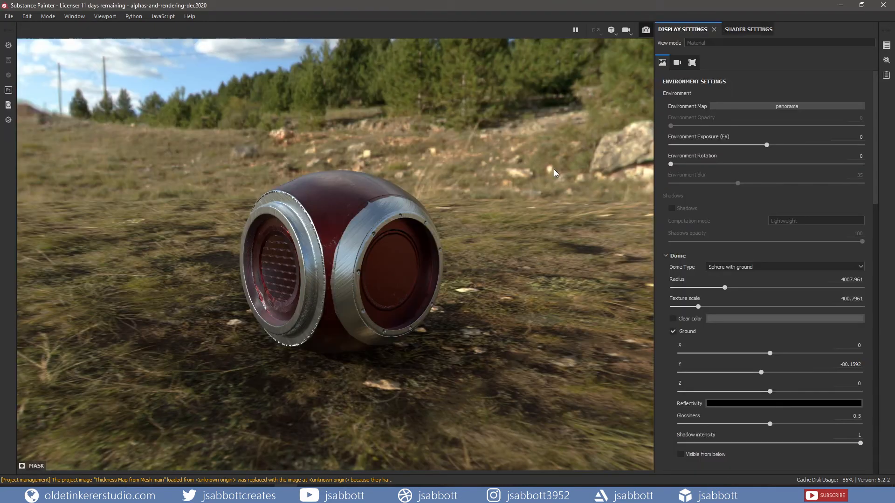
{"action": "left_click", "coordinate": [783, 108]}
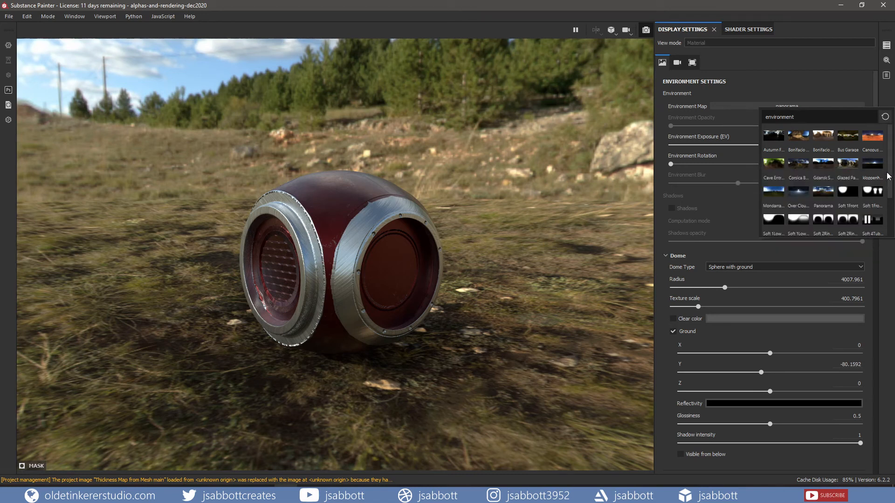
{"action": "left_click", "coordinate": [870, 164]}
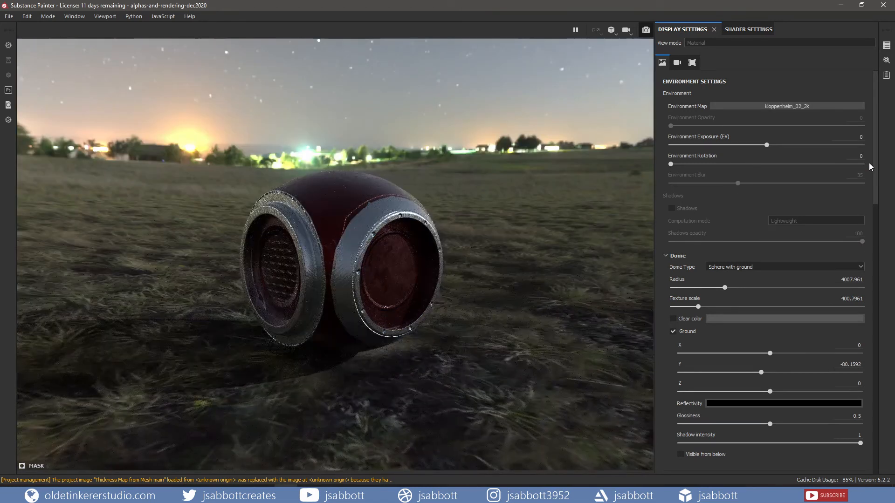
Override the render's viewport resolution with 1920 x 1080 and close the renderer settings
{"action": "left_click", "coordinate": [886, 61]}
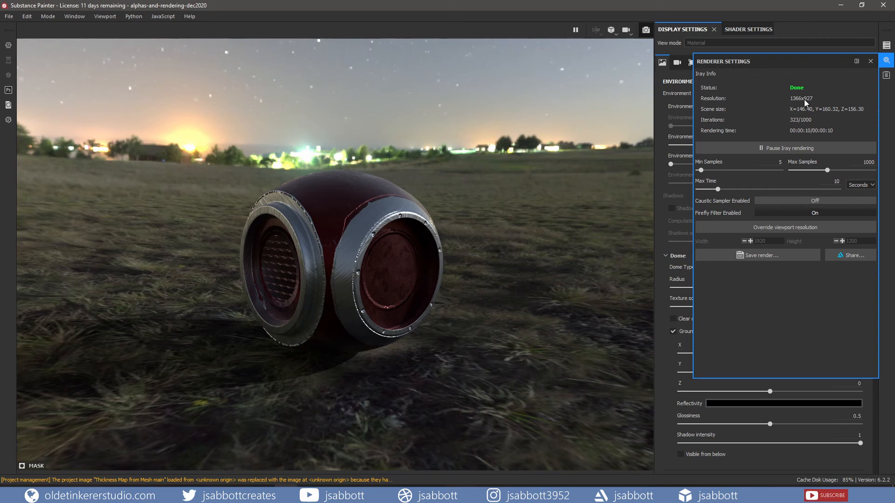
{"action": "left_click", "coordinate": [800, 230]}
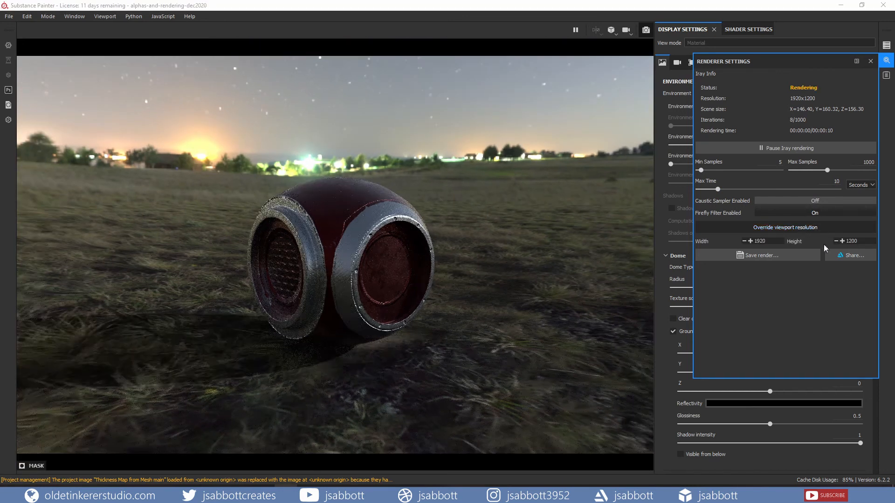
{"action": "left_click", "coordinate": [843, 241]}
{"action": "type", "text": "1"}
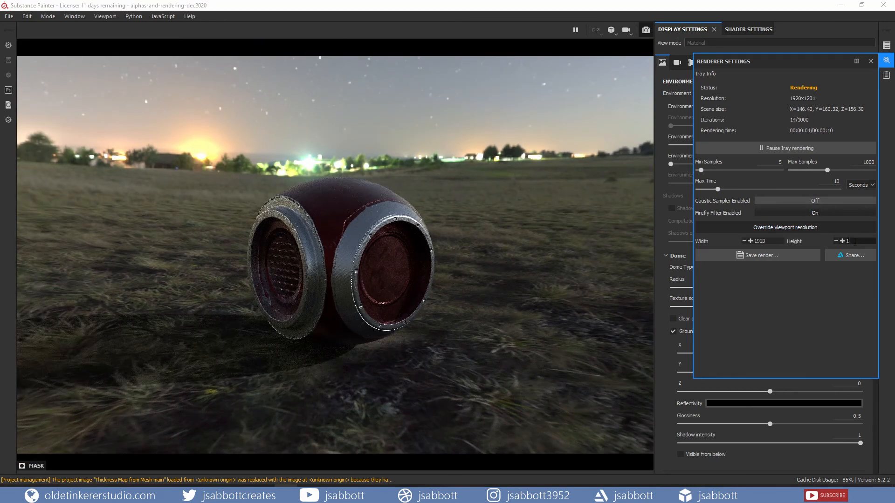
{"action": "type", "text": "080"}
{"action": "key", "text": "Return"}
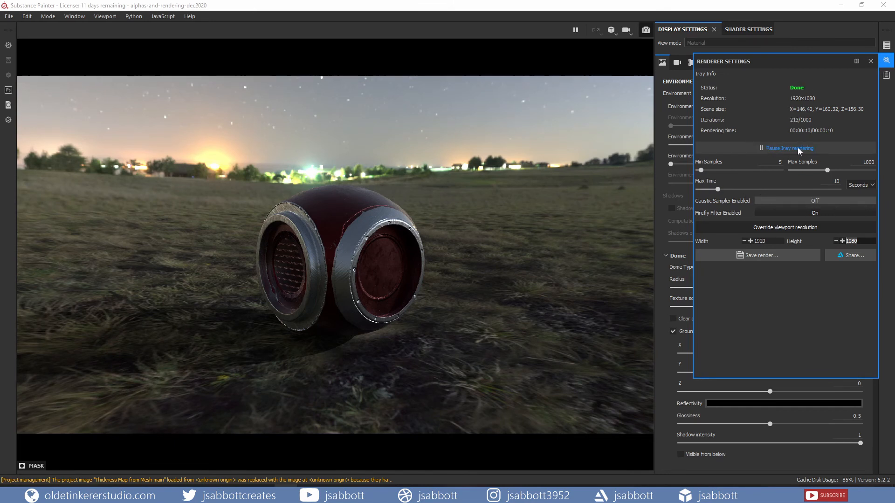
{"action": "left_click", "coordinate": [887, 62]}
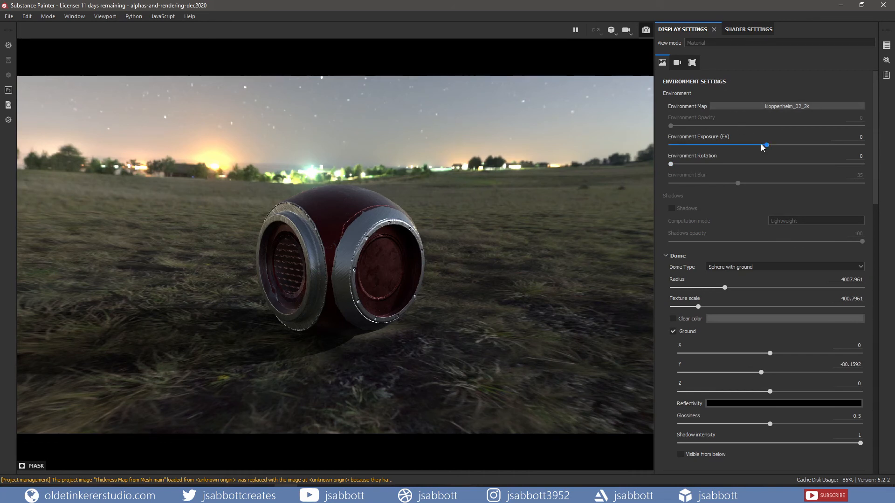
Lower the environment exposure to -0.81 EV and rotate the environment to 83
{"action": "mouse_move", "coordinate": [765, 144]}
{"action": "left_mouse_down"}
{"action": "mouse_move", "coordinate": [718, 144]}
{"action": "mouse_move", "coordinate": [768, 145]}
{"action": "mouse_move", "coordinate": [757, 145]}
{"action": "left_mouse_up"}
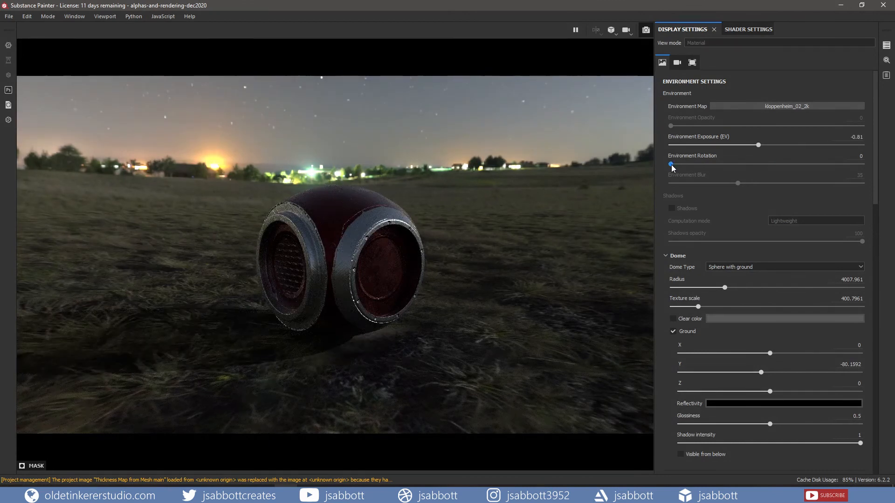
{"action": "left_click_drag", "start_coordinate": [671, 164], "coordinate": [715, 166]}
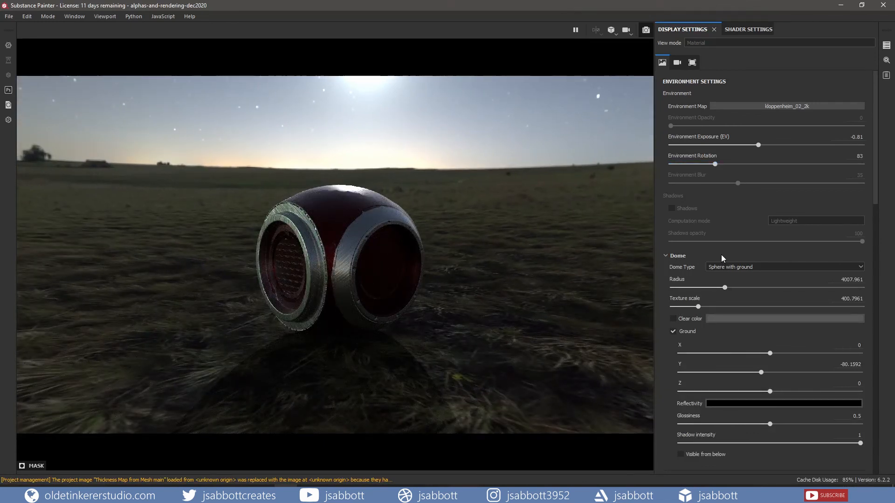
Try the Sphere and Infinite sphere dome types and switch back to Sphere with ground
{"action": "left_click", "coordinate": [762, 267]}
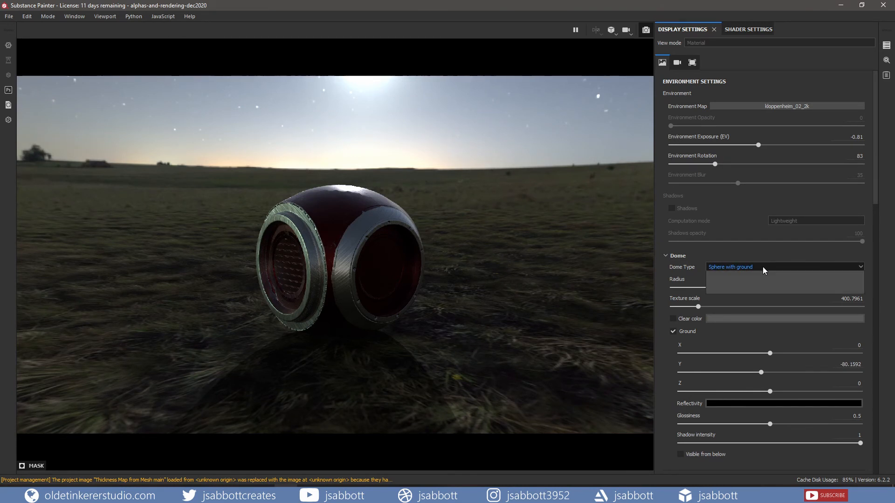
{"action": "left_click", "coordinate": [761, 279]}
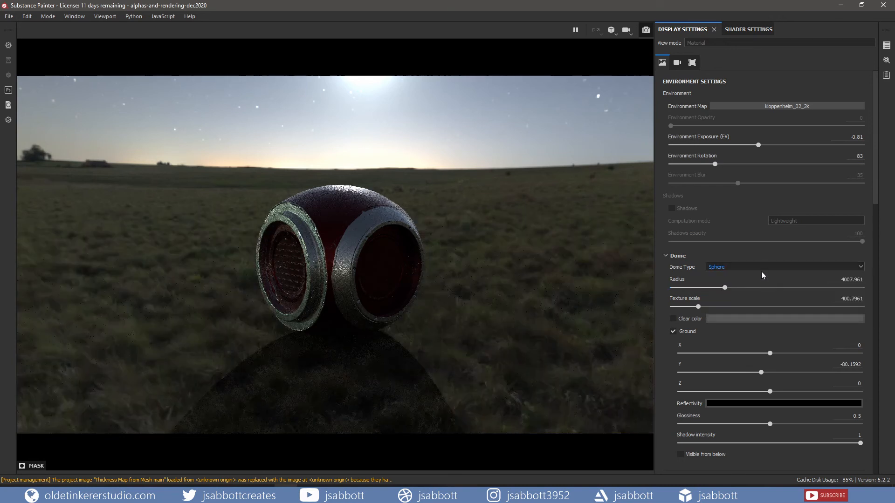
{"action": "left_click", "coordinate": [762, 267]}
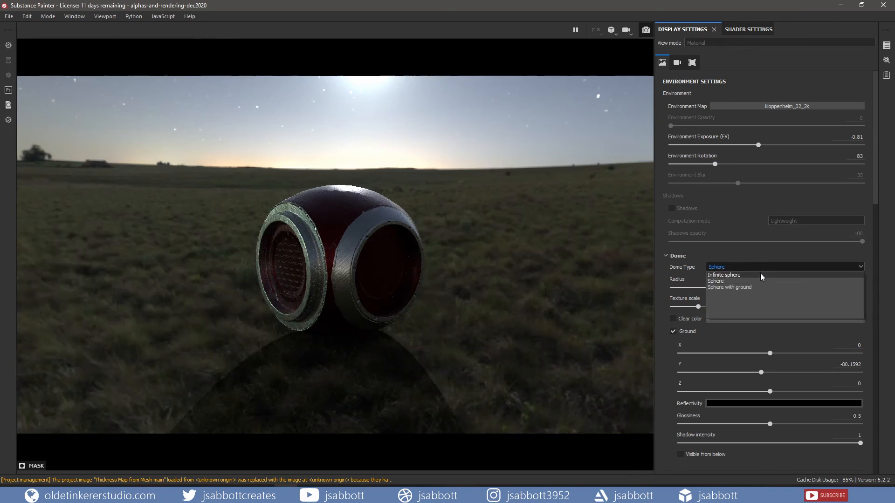
{"action": "left_click", "coordinate": [759, 274]}
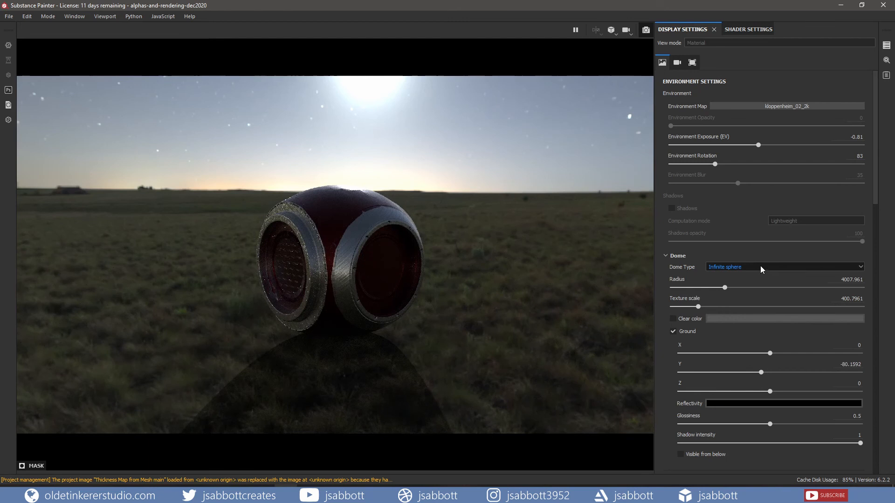
{"action": "left_click", "coordinate": [759, 267]}
{"action": "left_click", "coordinate": [760, 285]}
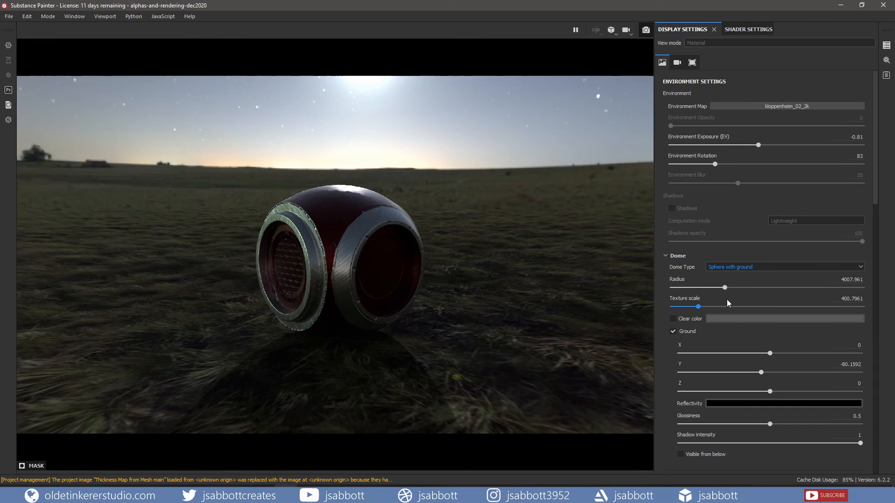
Set the dome radius to about 3827.6 and its texture scale to about 418.43
{"action": "left_click_drag", "start_coordinate": [725, 290], "coordinate": [700, 309]}
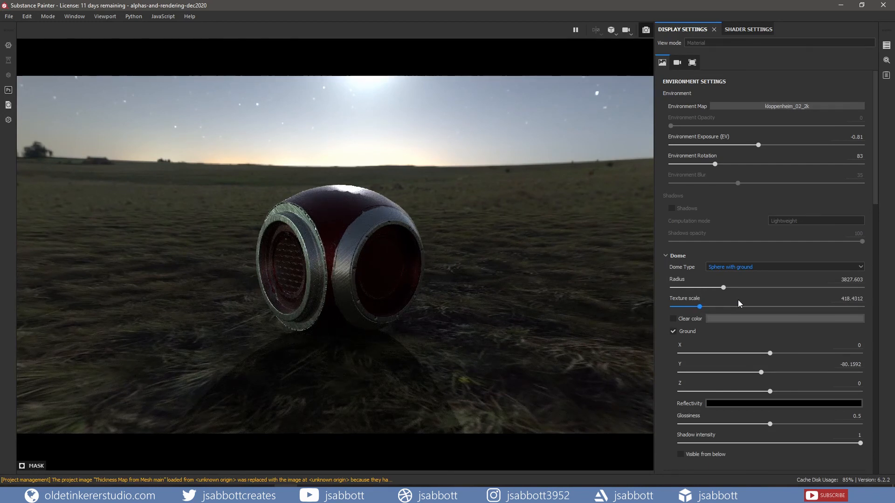
Enable the dome's clear color and darken it to a neutral dark grey
{"action": "left_click", "coordinate": [673, 318]}
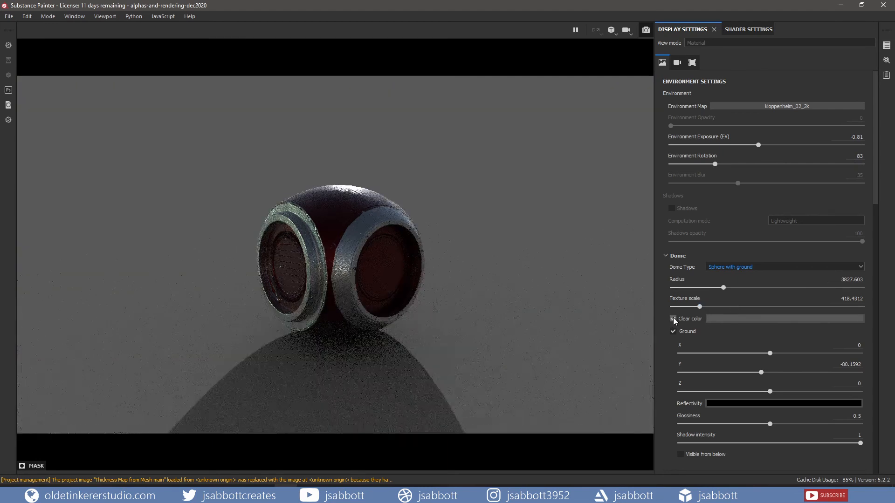
{"action": "left_click", "coordinate": [734, 319]}
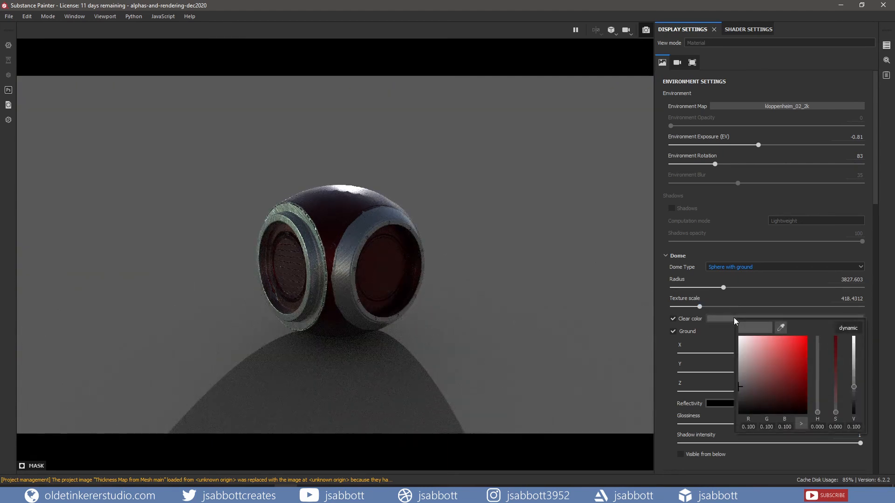
{"action": "left_click", "coordinate": [739, 384]}
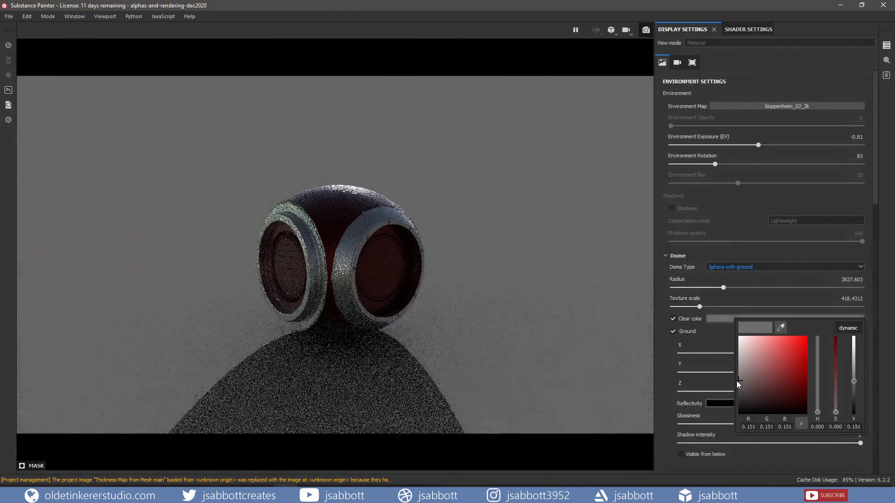
{"action": "left_click_drag", "start_coordinate": [736, 384], "coordinate": [734, 392]}
{"action": "left_click", "coordinate": [708, 336]}
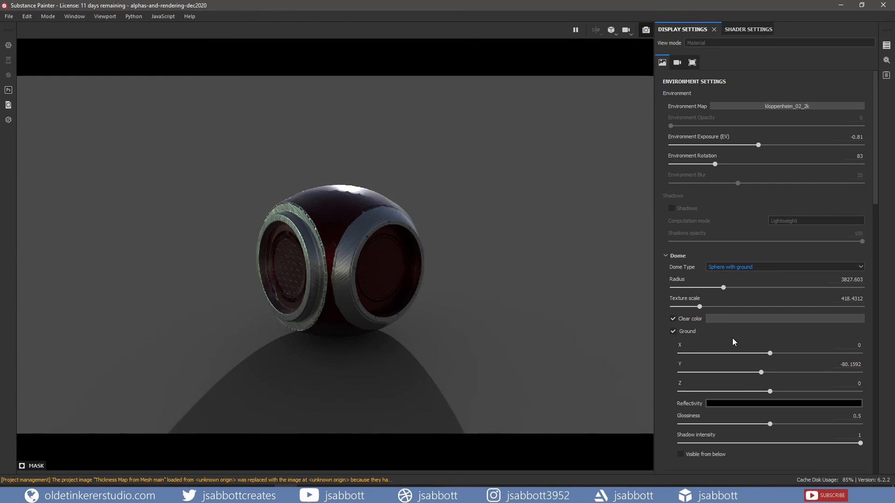
Shift the dome ground's X position to about -4.008 and look through the camera settings
{"action": "mouse_move", "coordinate": [769, 357]}
{"action": "left_mouse_down"}
{"action": "mouse_move", "coordinate": [722, 357]}
{"action": "mouse_move", "coordinate": [769, 357]}
{"action": "left_mouse_up"}
{"action": "scroll", "coordinate": [779, 343], "scroll_direction": "down", "scroll_amount": 6}
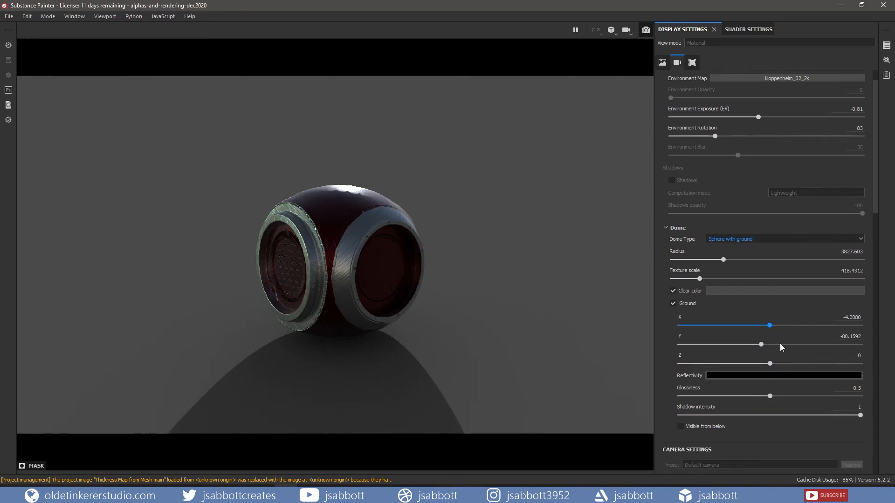
{"action": "scroll", "coordinate": [781, 345], "scroll_direction": "down", "scroll_amount": 3}
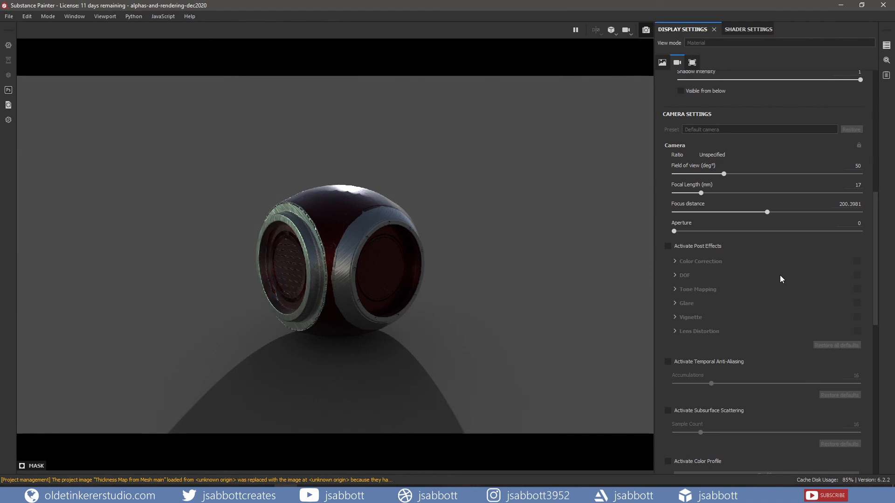
Open the Iray renderer settings
{"action": "left_click", "coordinate": [887, 60]}
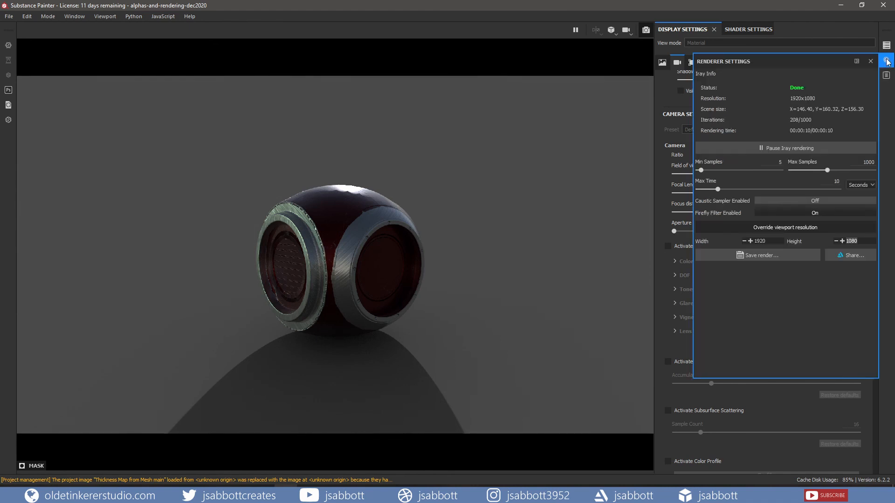